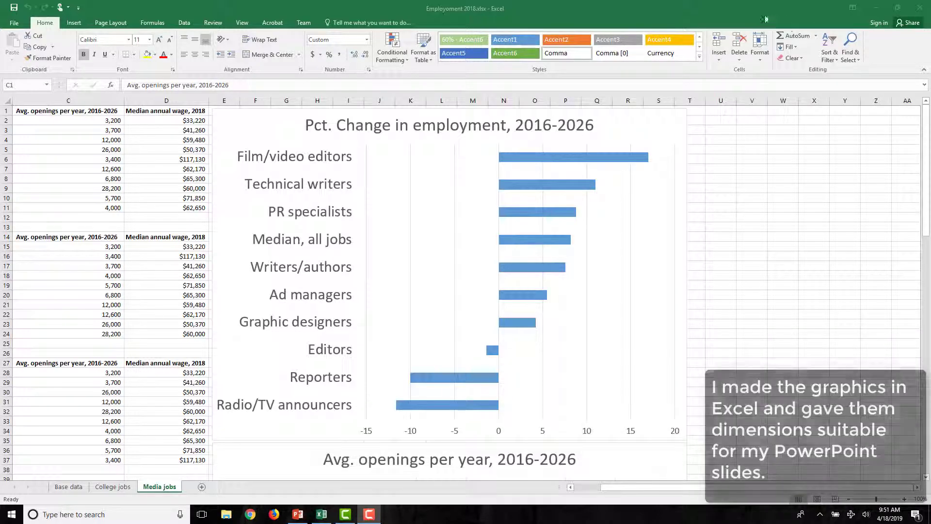
Step: Select the Pct. Change in employment chart in the Excel workbook, then switch to PowerPoint
{"action": "left_click", "coordinate": [738, 13]}
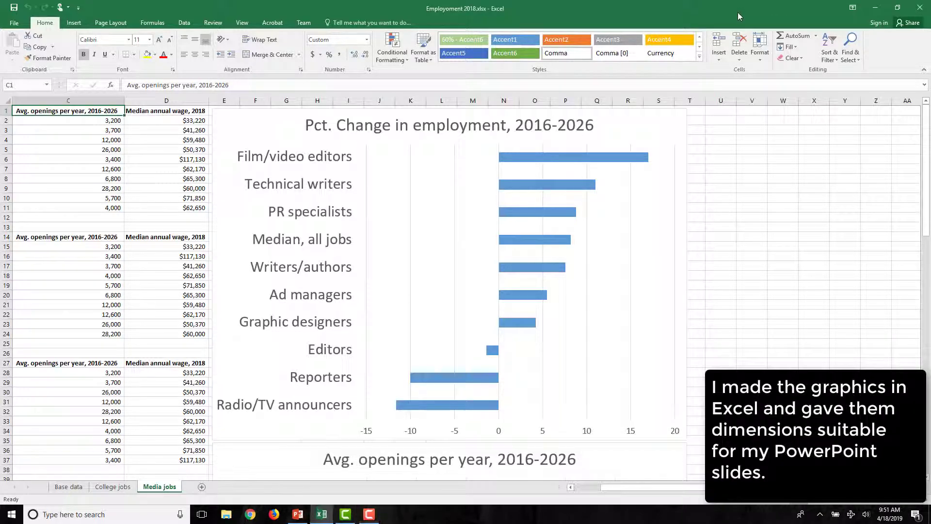
{"action": "left_click", "coordinate": [656, 117]}
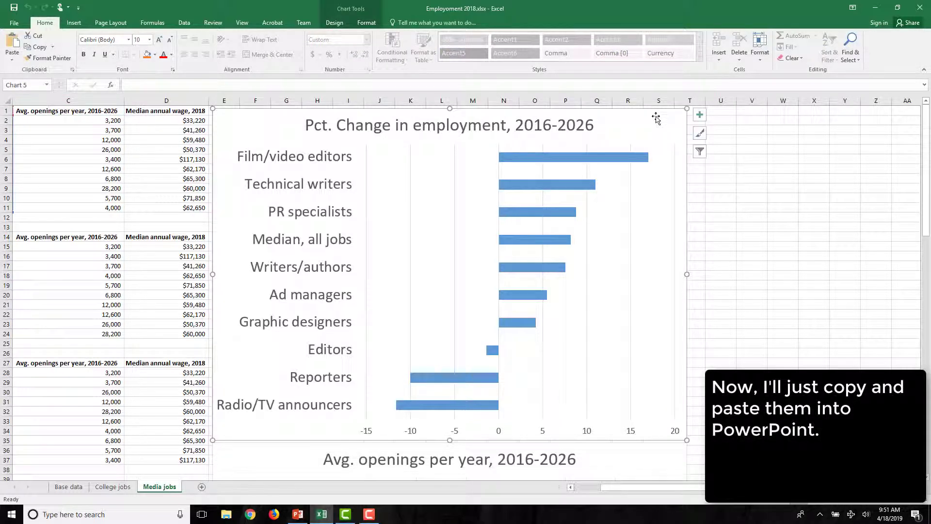
{"action": "key", "text": "alt+Tab"}
{"action": "key", "text": "alt+Tab"}
{"action": "key", "text": "alt+Tab"}
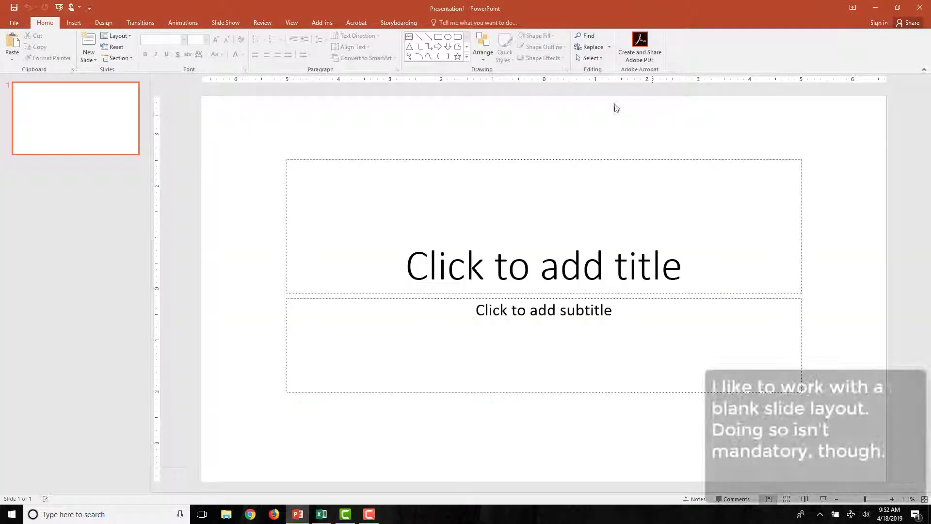
Step: Apply the Blank layout to the new slide
{"action": "left_click", "coordinate": [127, 41]}
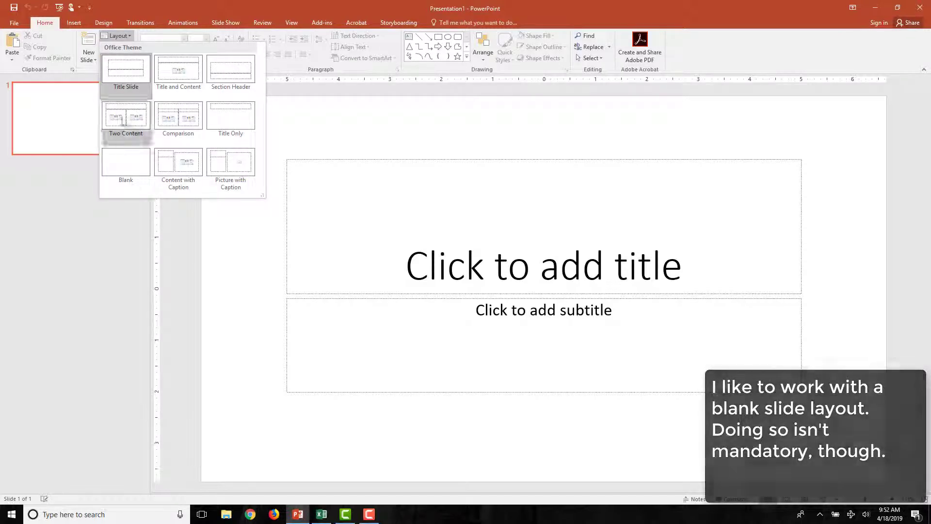
{"action": "left_click", "coordinate": [120, 163]}
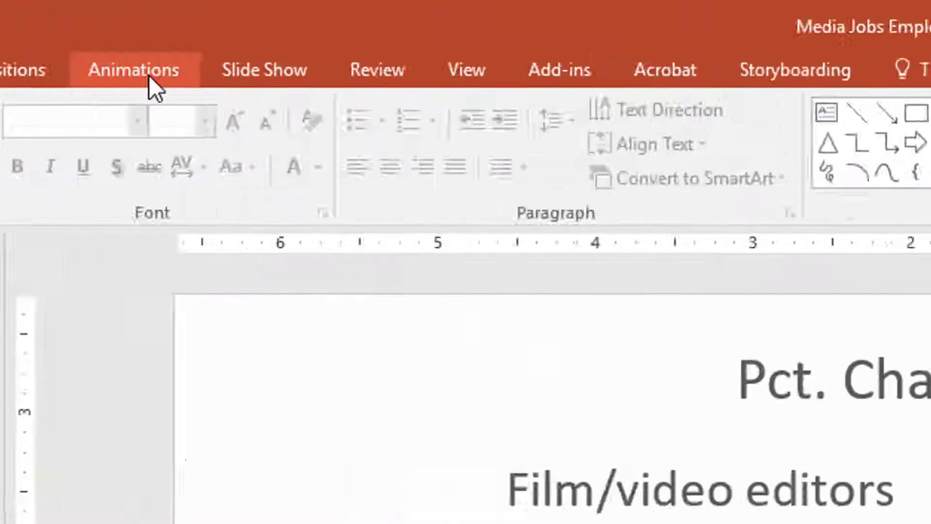
Step: Show the Animation Pane and select the whole Employment outlook title box on slide 1
{"action": "left_click", "coordinate": [590, 73]}
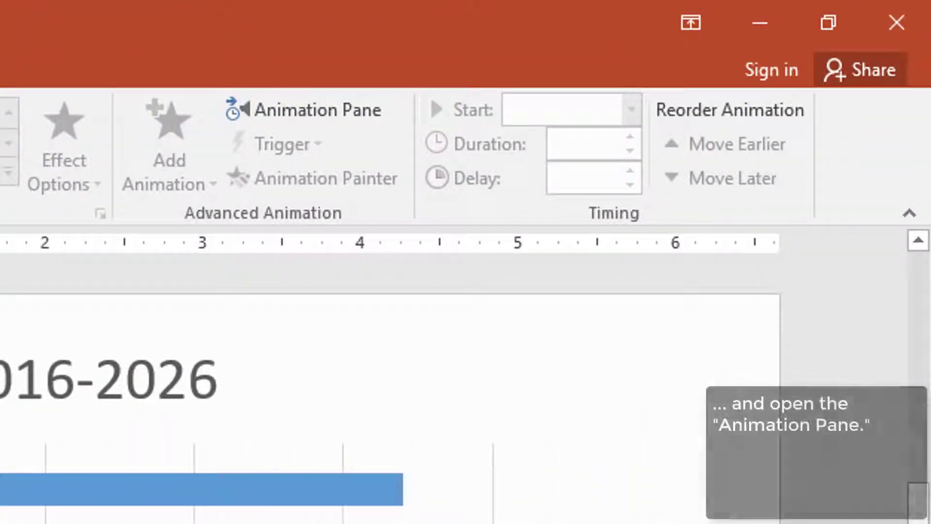
{"action": "left_click", "coordinate": [293, 109]}
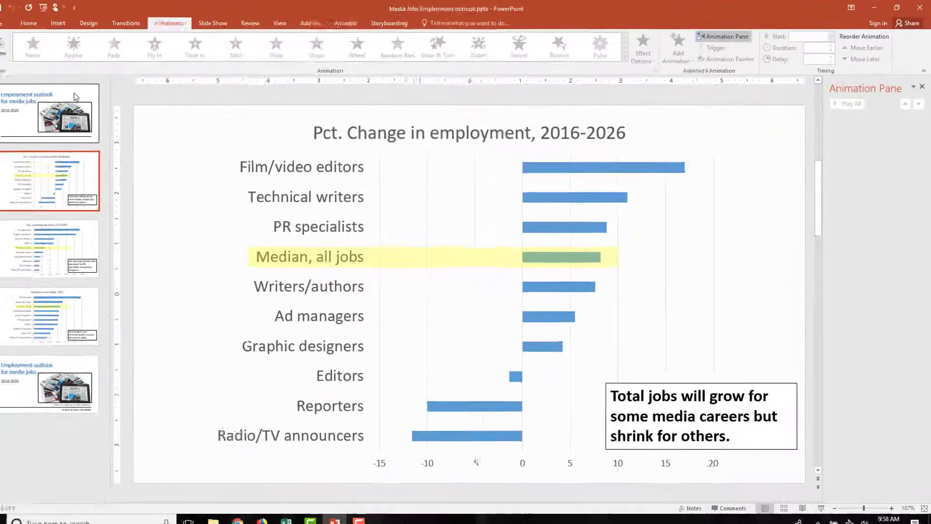
{"action": "left_click", "coordinate": [89, 94]}
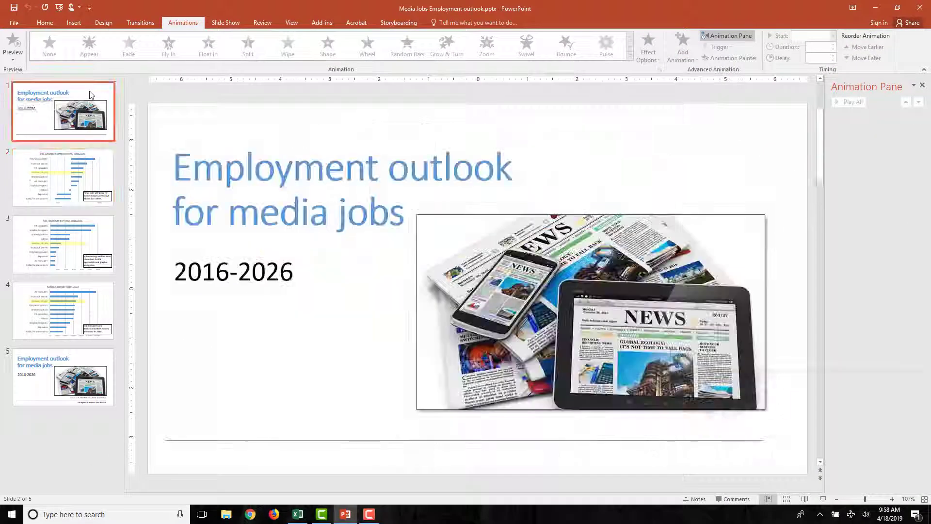
{"action": "left_click", "coordinate": [299, 176]}
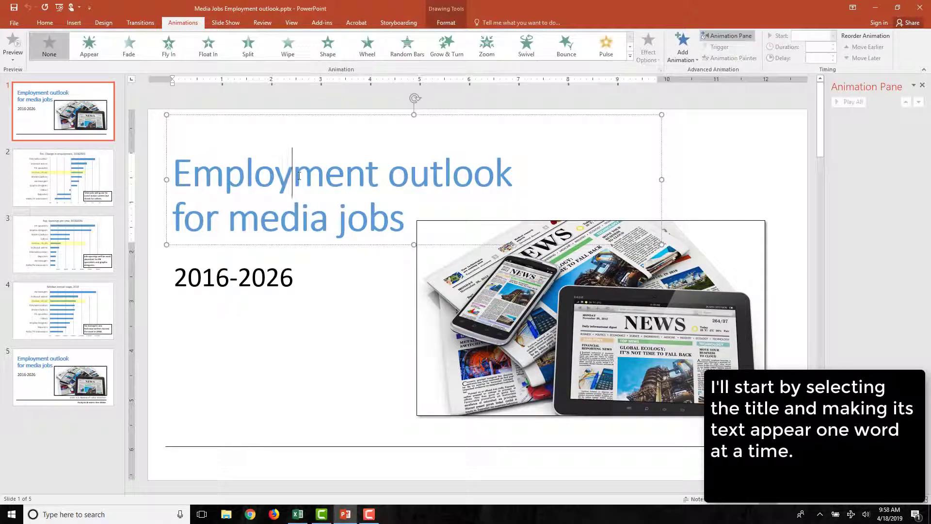
{"action": "left_click", "coordinate": [303, 244]}
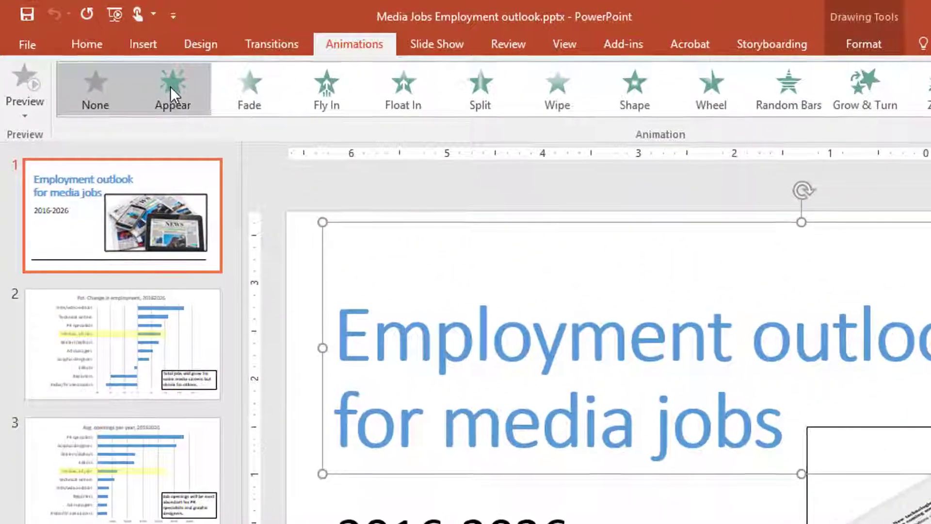
Step: Give the title an Appear entrance and bring up its Effect Options
{"action": "left_click", "coordinate": [170, 88]}
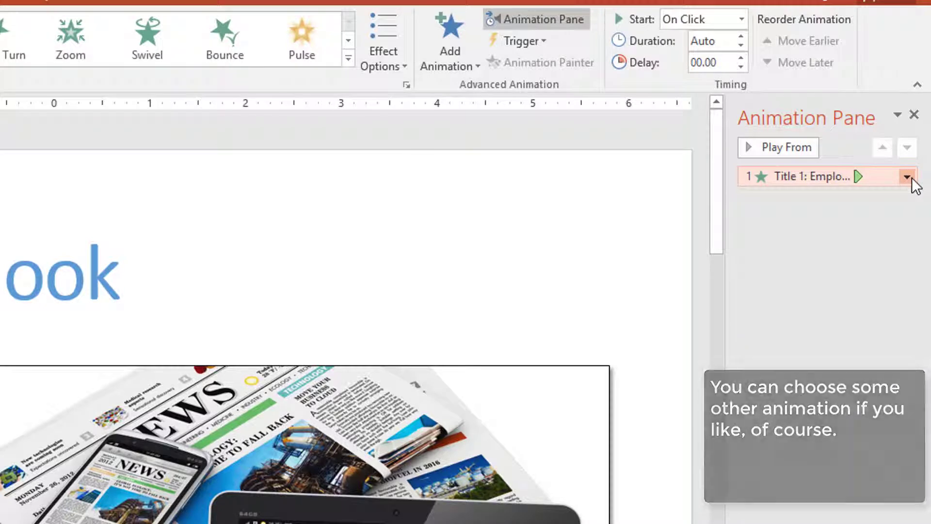
{"action": "left_click", "coordinate": [908, 178]}
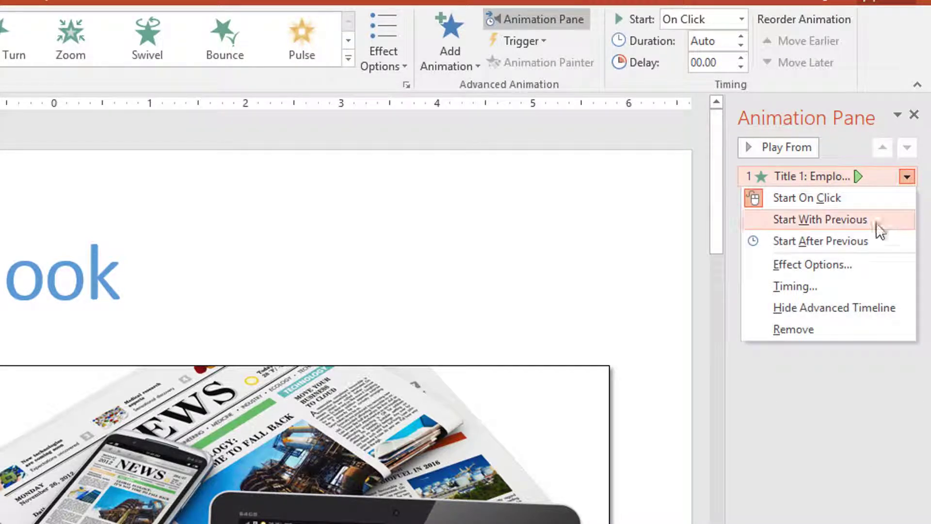
{"action": "left_click", "coordinate": [848, 265]}
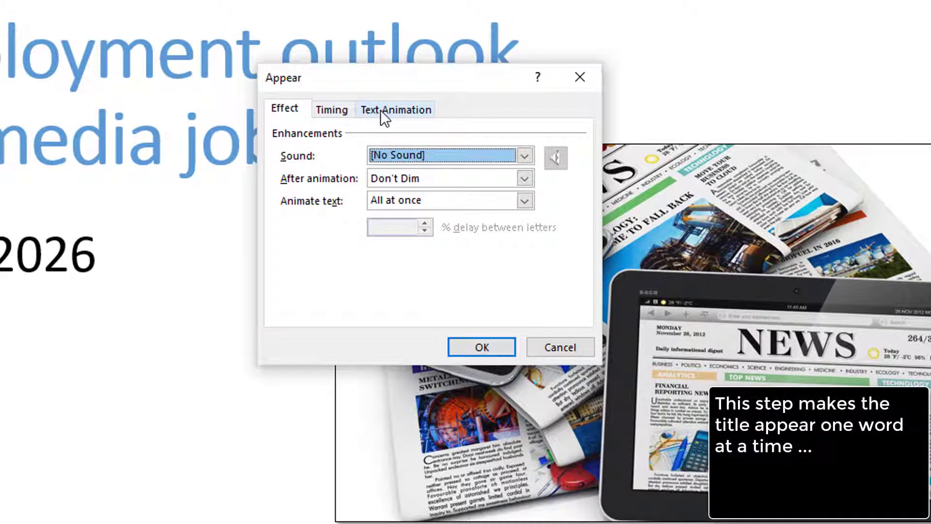
Step: Animate the title text By word with a 0.1-second delay between words
{"action": "left_click", "coordinate": [525, 201]}
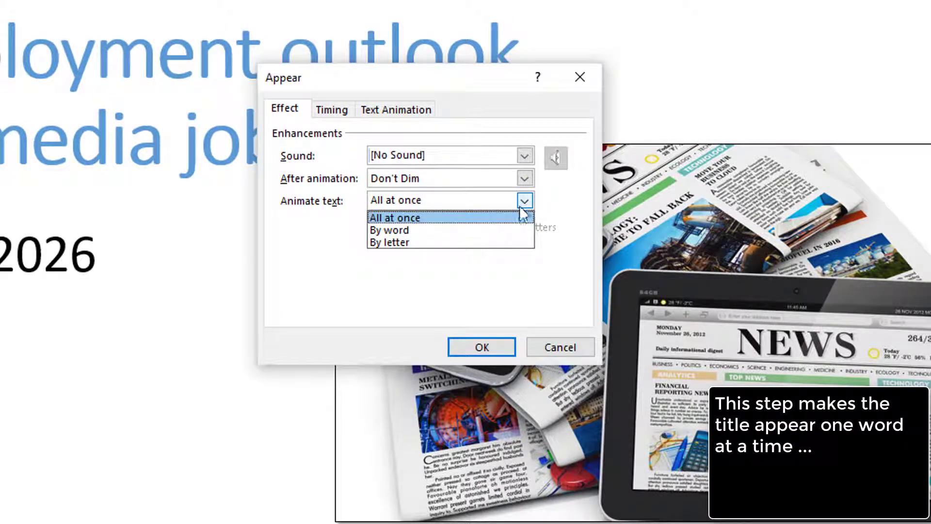
{"action": "left_click", "coordinate": [392, 230]}
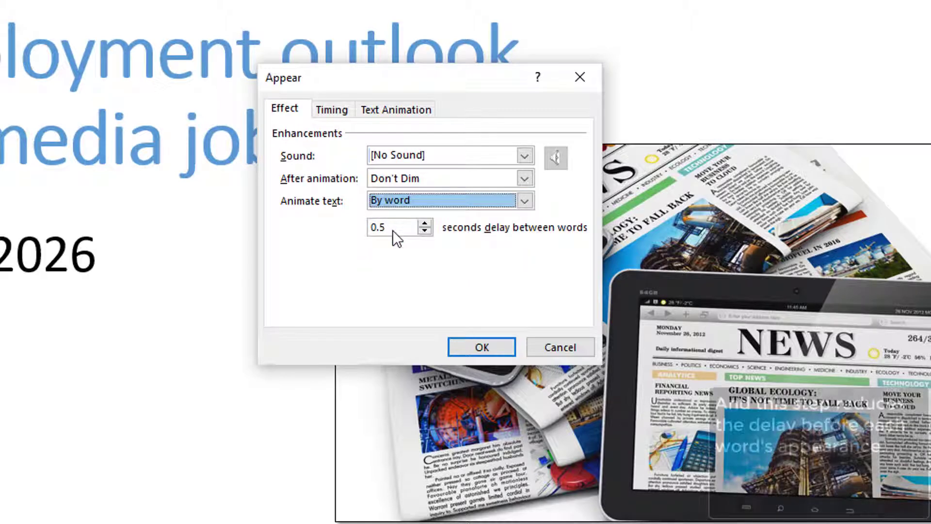
{"action": "left_click", "coordinate": [424, 232]}
{"action": "left_click", "coordinate": [424, 232]}
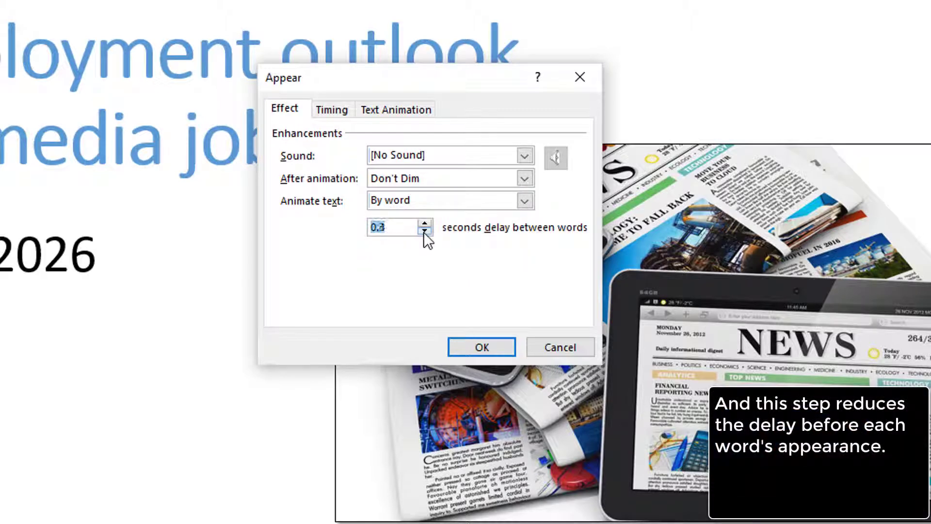
{"action": "left_click", "coordinate": [425, 232]}
{"action": "left_click", "coordinate": [425, 231]}
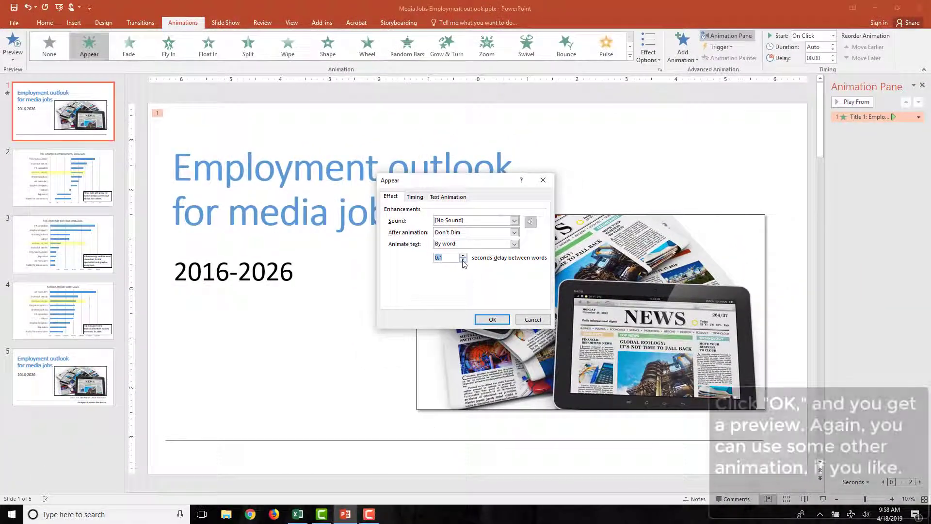
{"action": "left_click", "coordinate": [491, 319]}
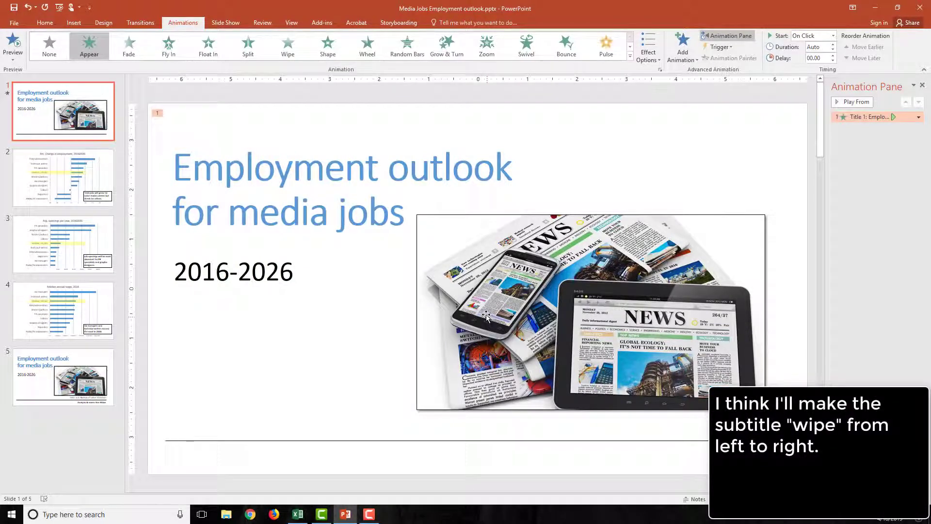
Step: Give the 2016-2026 subtitle a Wipe entrance from the left
{"action": "left_click", "coordinate": [256, 261]}
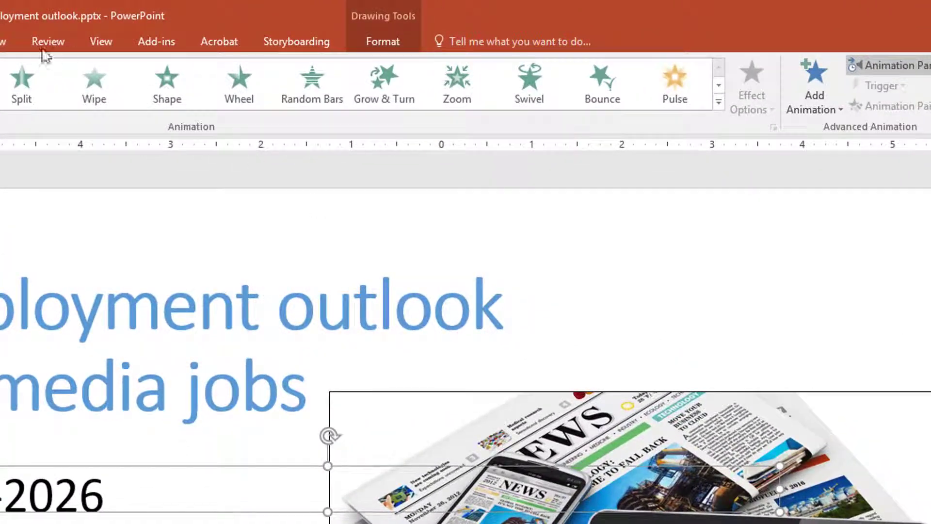
{"action": "left_click", "coordinate": [102, 90]}
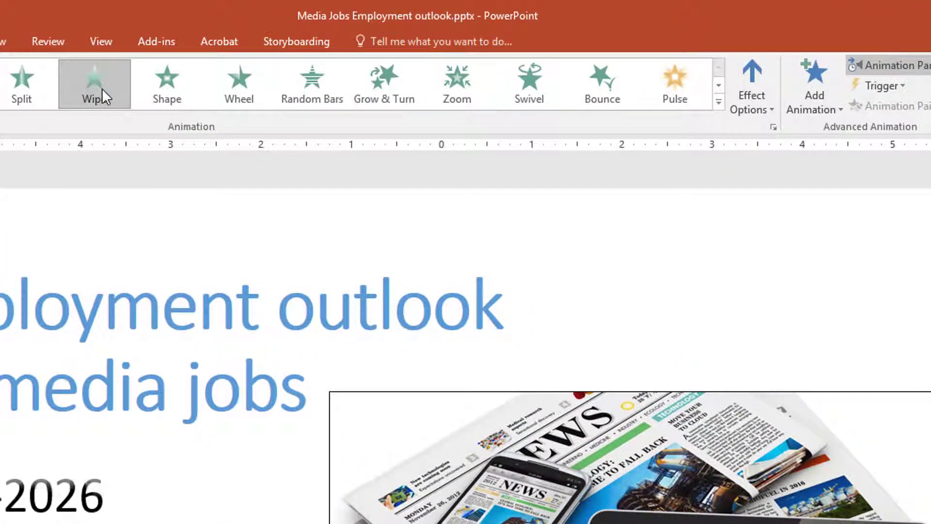
{"action": "left_click", "coordinate": [764, 107]}
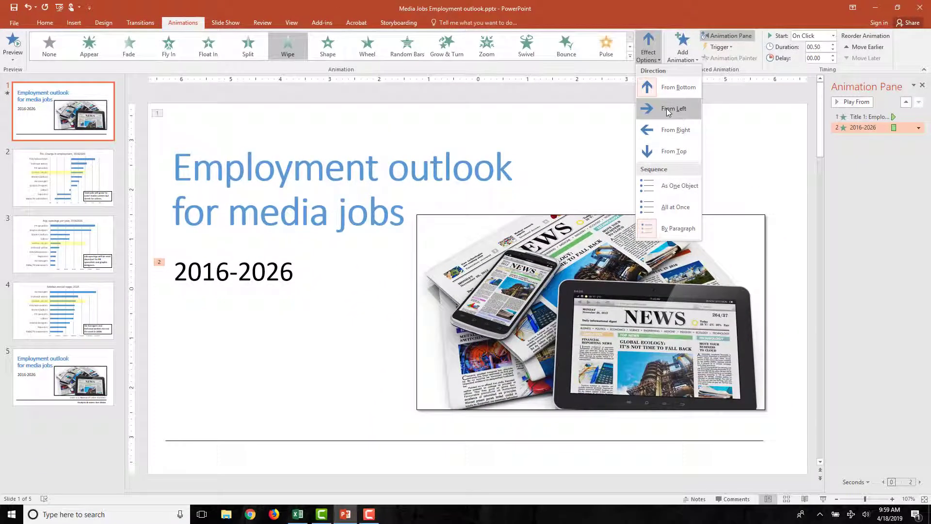
{"action": "left_click", "coordinate": [667, 112]}
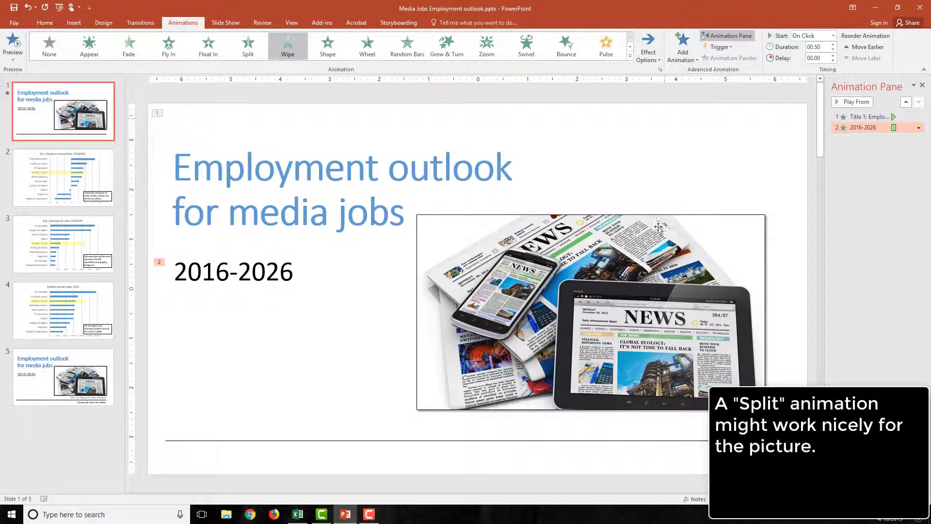
Step: Give the newspaper picture a Split entrance with Vertical Out direction
{"action": "left_click", "coordinate": [658, 227]}
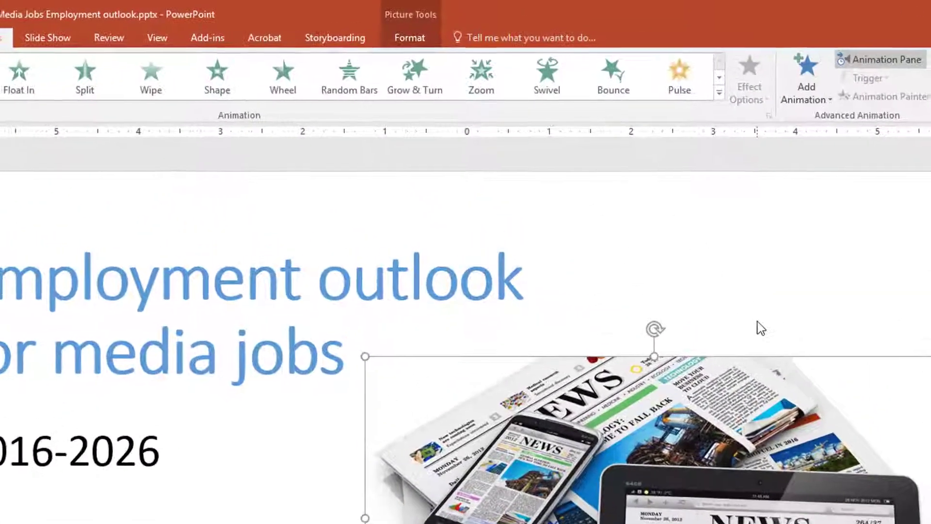
{"action": "left_click", "coordinate": [85, 82]}
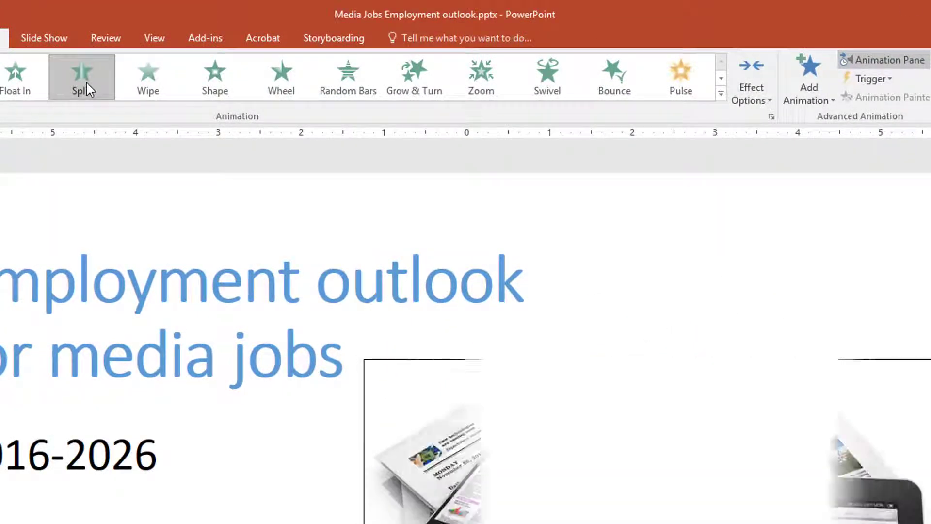
{"action": "left_click", "coordinate": [761, 108]}
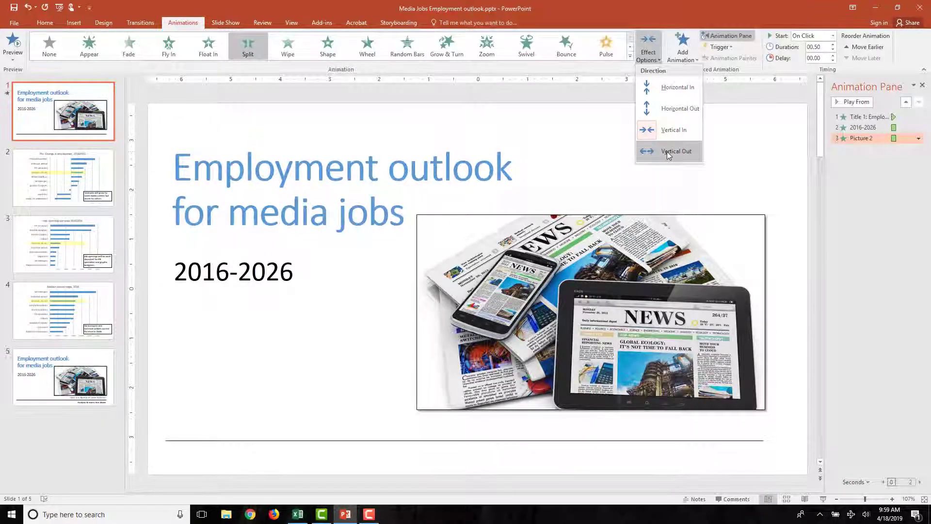
{"action": "left_click", "coordinate": [668, 152]}
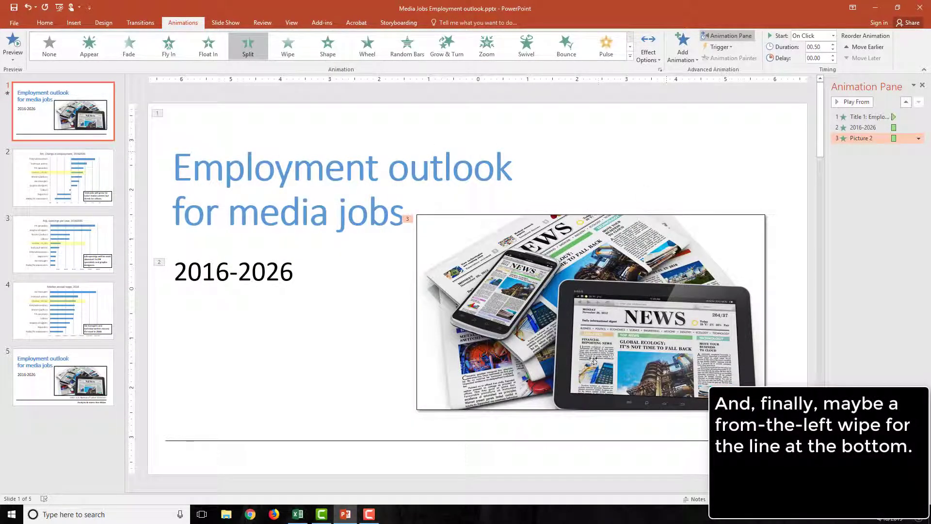
{"action": "left_click", "coordinate": [544, 443]}
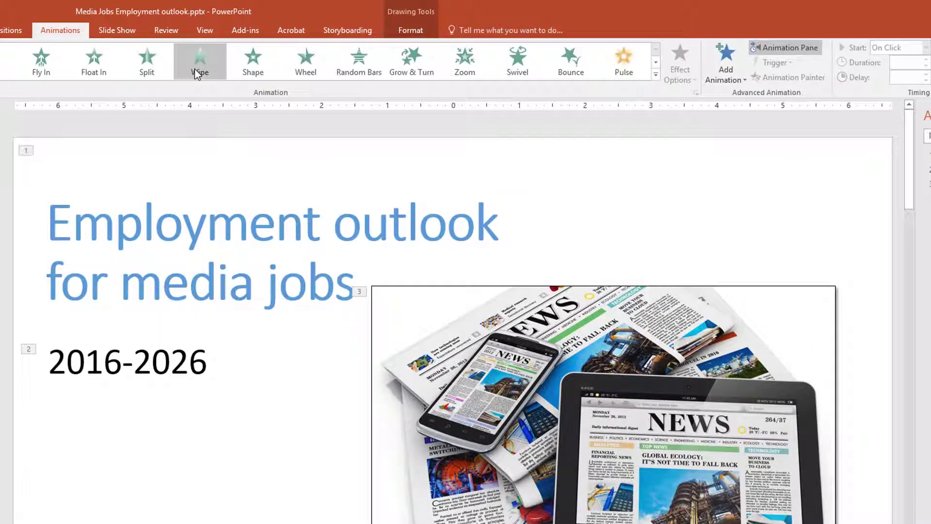
Step: Give the bottom line a Wipe entrance from the left
{"action": "left_click", "coordinate": [197, 74]}
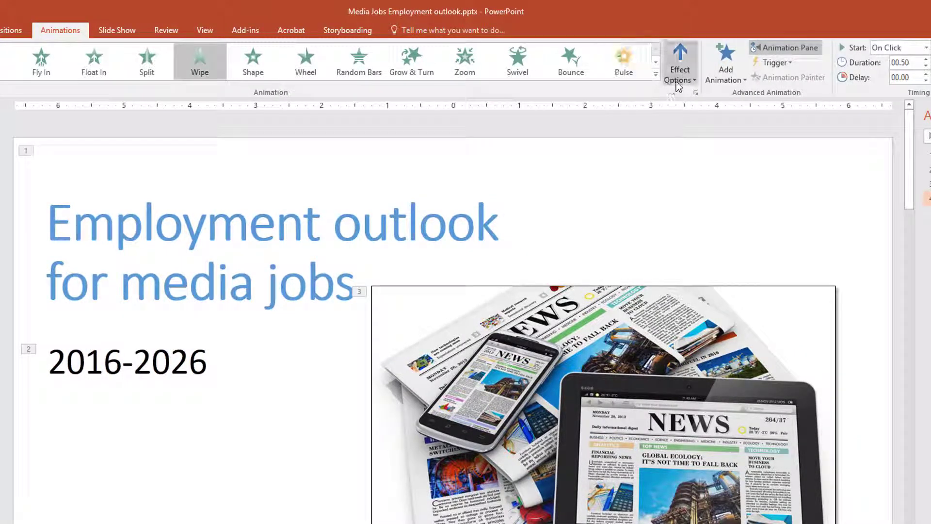
{"action": "left_click", "coordinate": [680, 80]}
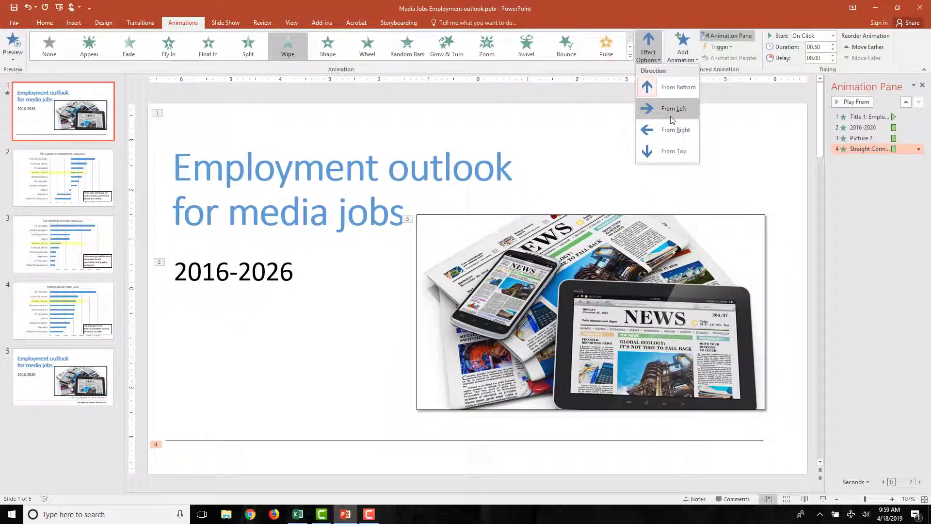
{"action": "left_click", "coordinate": [670, 115]}
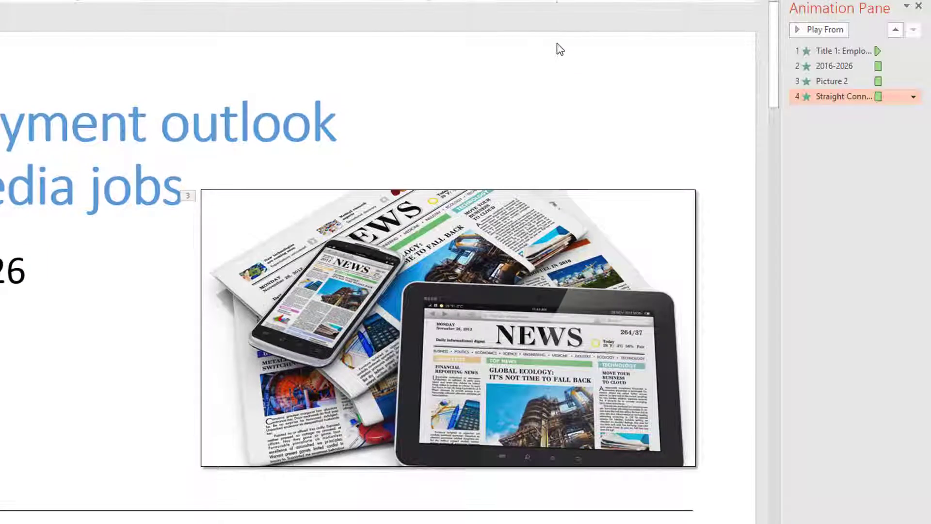
Step: Set the line's wipe duration to 1 second (Fast)
{"action": "left_click", "coordinate": [914, 97]}
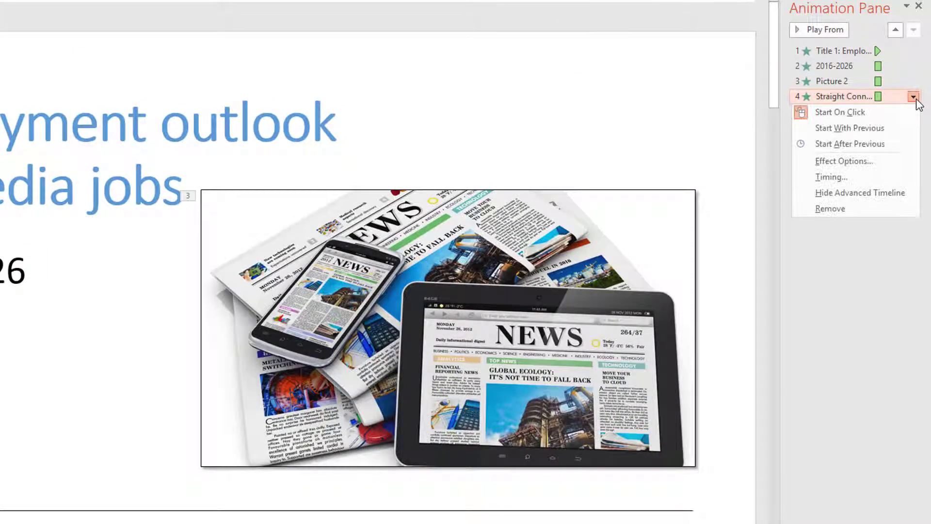
{"action": "left_click", "coordinate": [836, 176]}
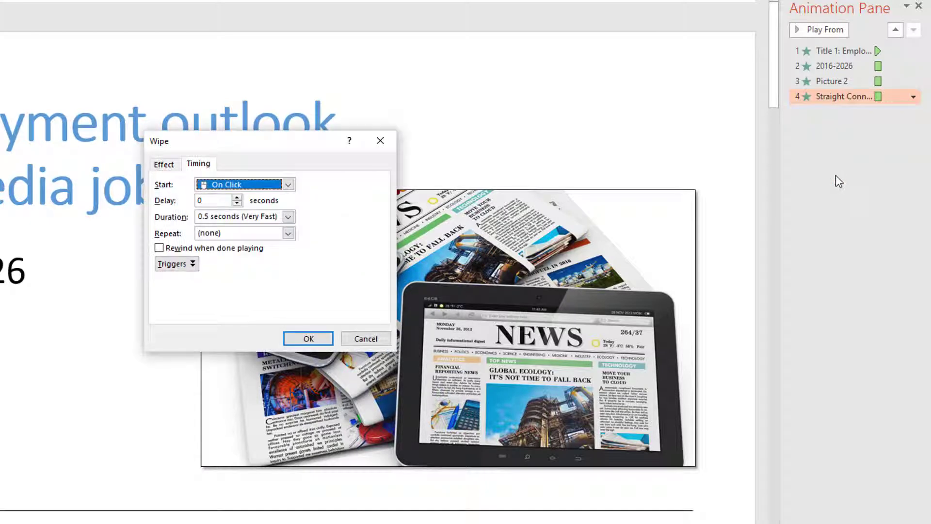
{"action": "left_click", "coordinate": [288, 217]}
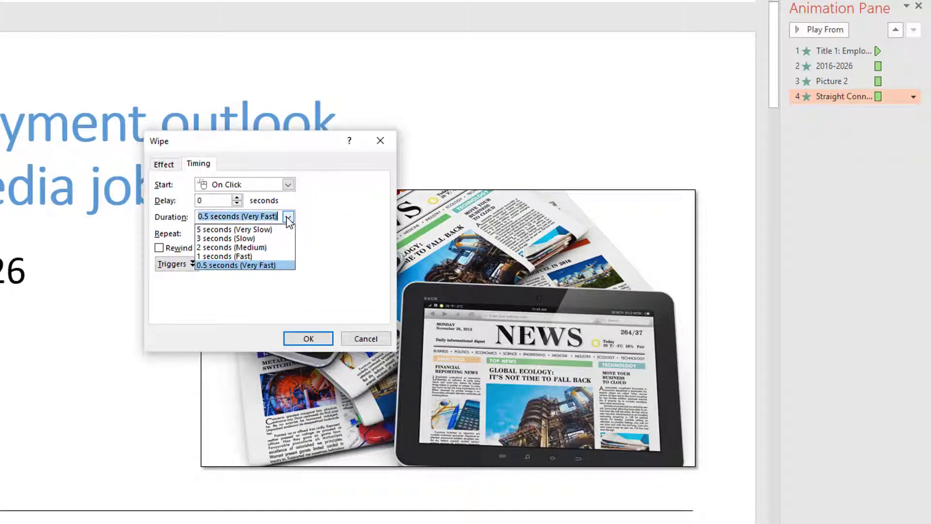
{"action": "left_click", "coordinate": [248, 257]}
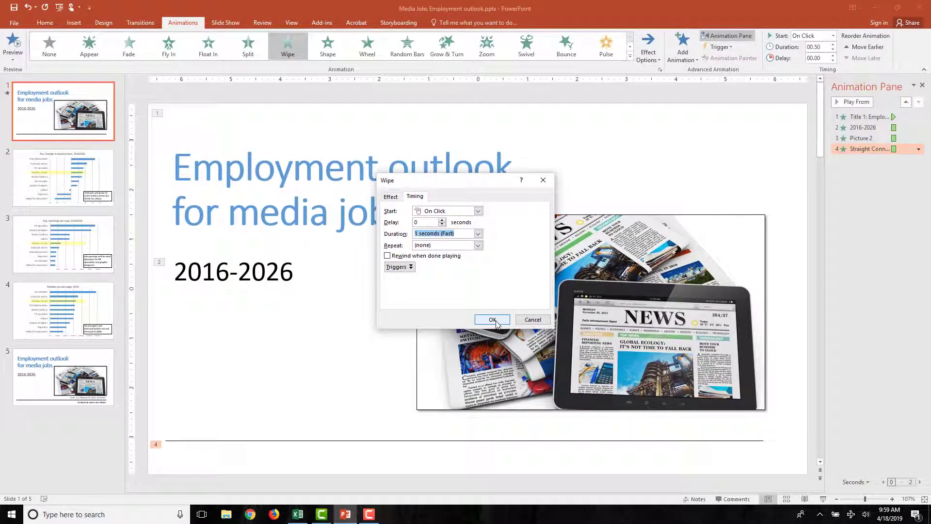
{"action": "left_click", "coordinate": [497, 320]}
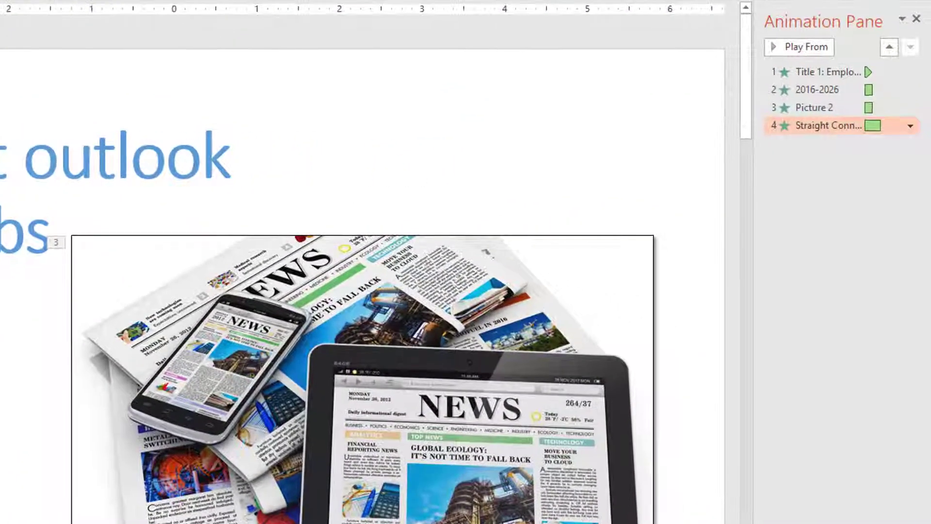
Step: Set animations 2–4 (2016-2026, picture, line) to start After Previous
{"action": "left_click", "coordinate": [810, 90]}
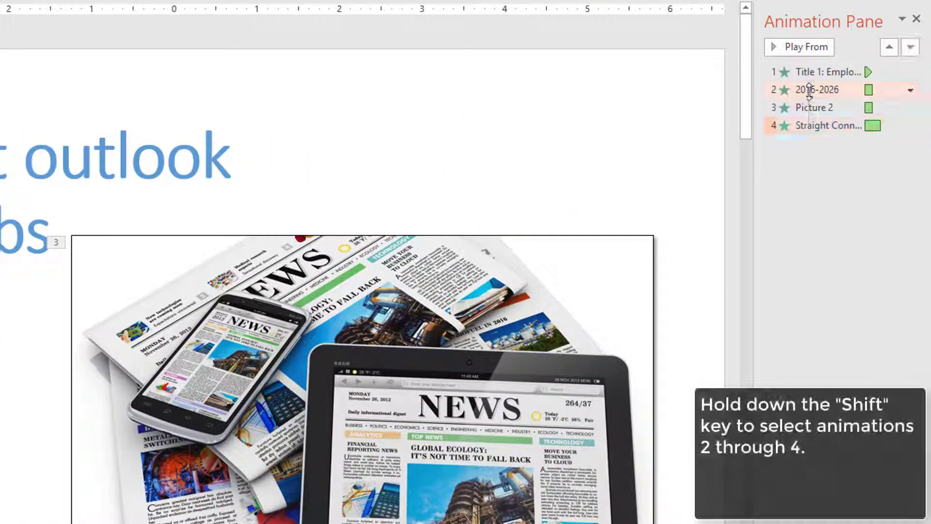
{"action": "left_click", "coordinate": [819, 126], "text": "shift"}
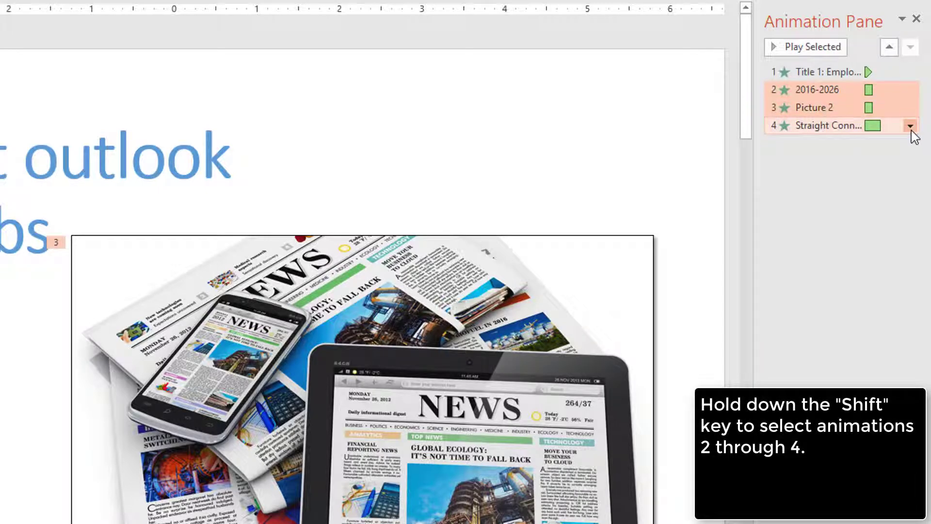
{"action": "left_click", "coordinate": [910, 127]}
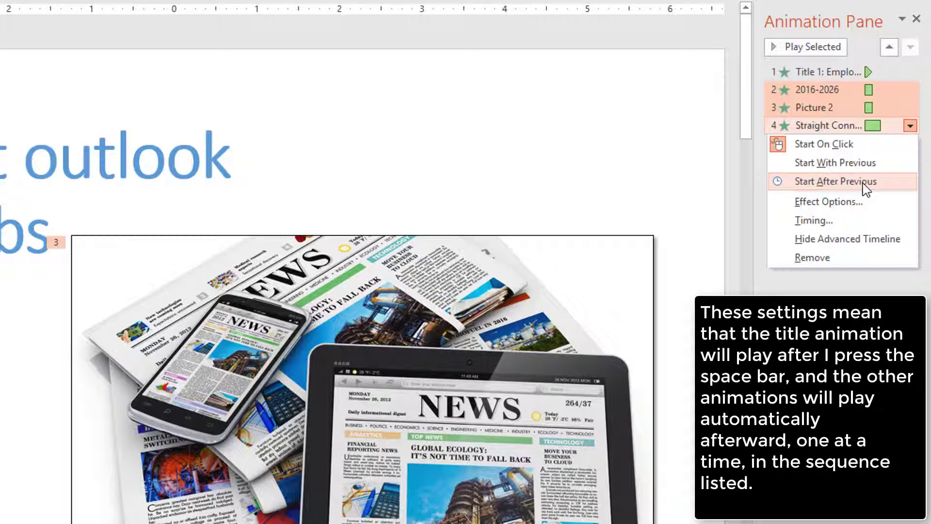
{"action": "left_click", "coordinate": [863, 183]}
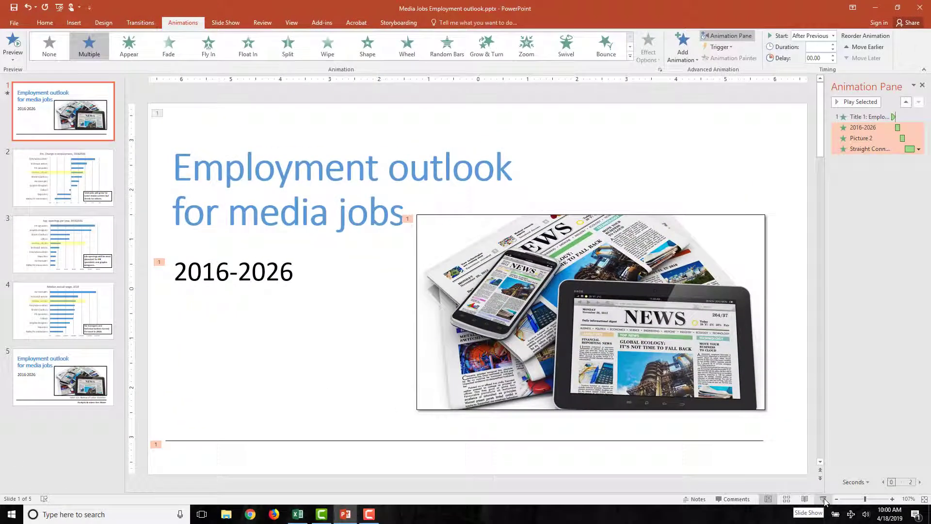
{"action": "left_click", "coordinate": [825, 500]}
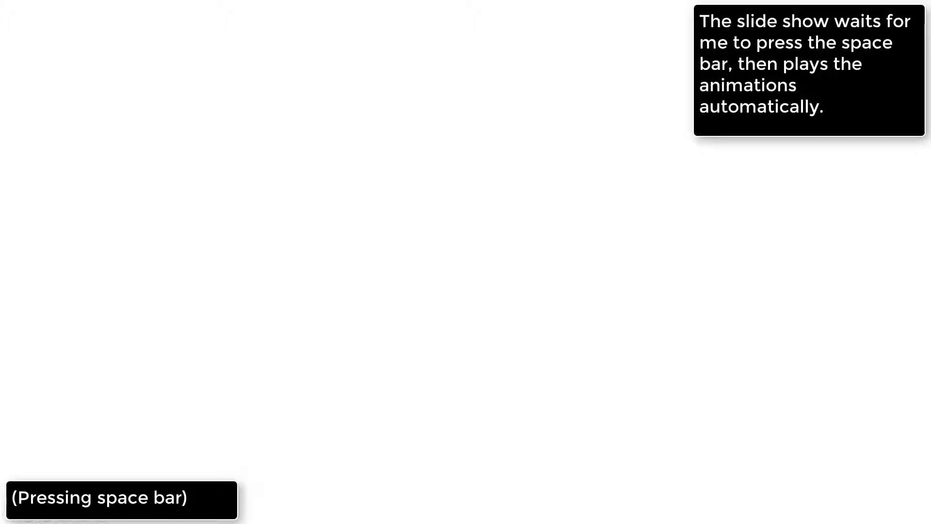
{"action": "key", "text": "space"}
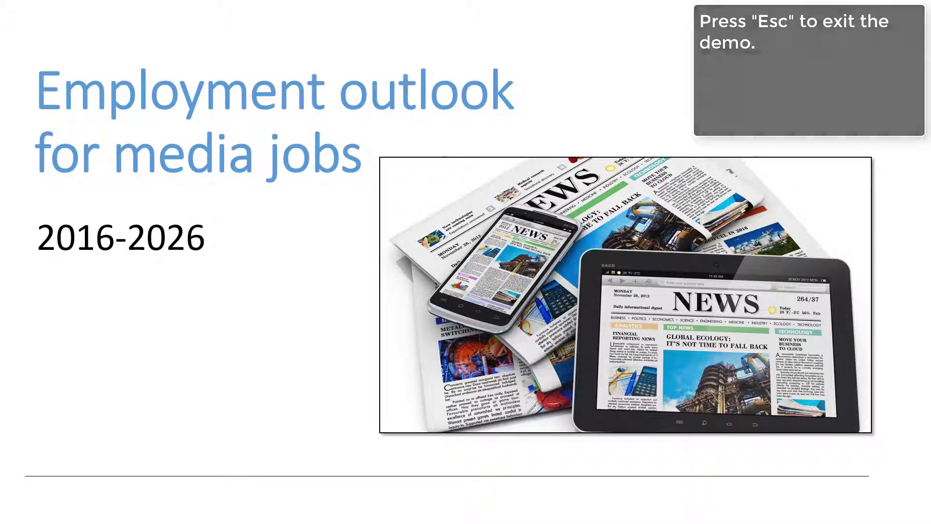
{"action": "key", "text": "Escape"}
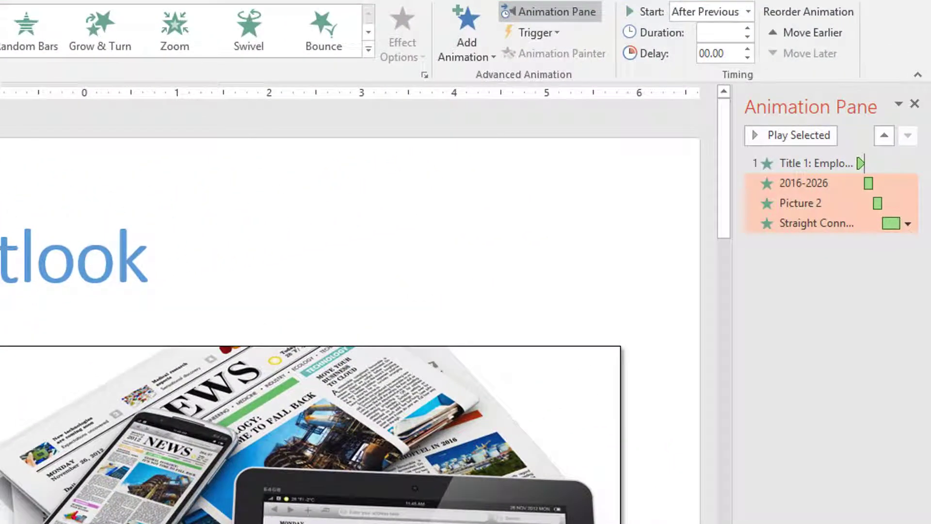
{"action": "key", "text": "Escape"}
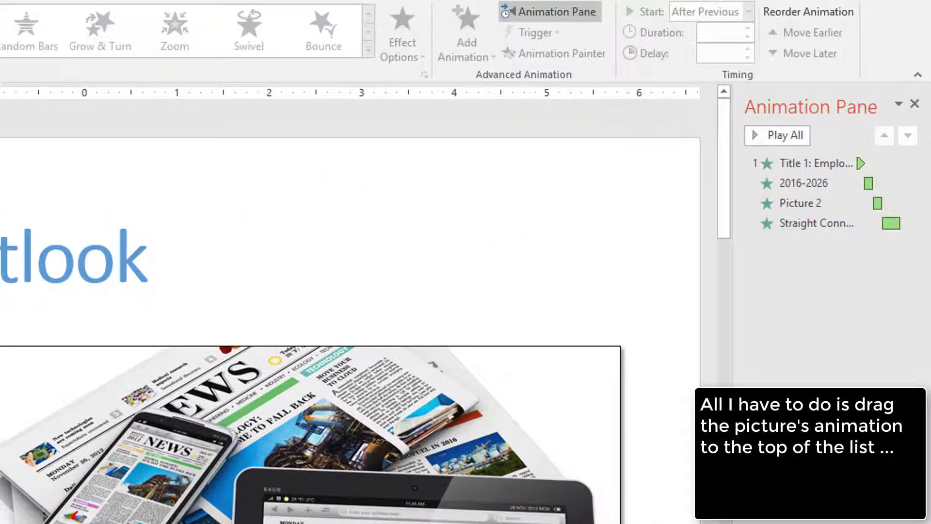
{"action": "left_click_drag", "start_coordinate": [802, 204], "coordinate": [798, 163]}
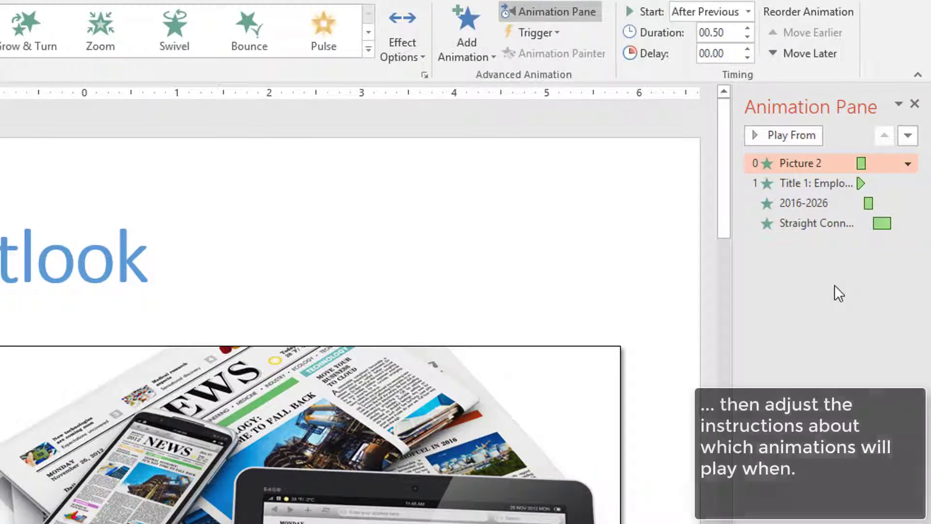
Step: Set the picture animation to On Click, the title, years and line to start automatically, then preview
{"action": "left_click", "coordinate": [908, 164]}
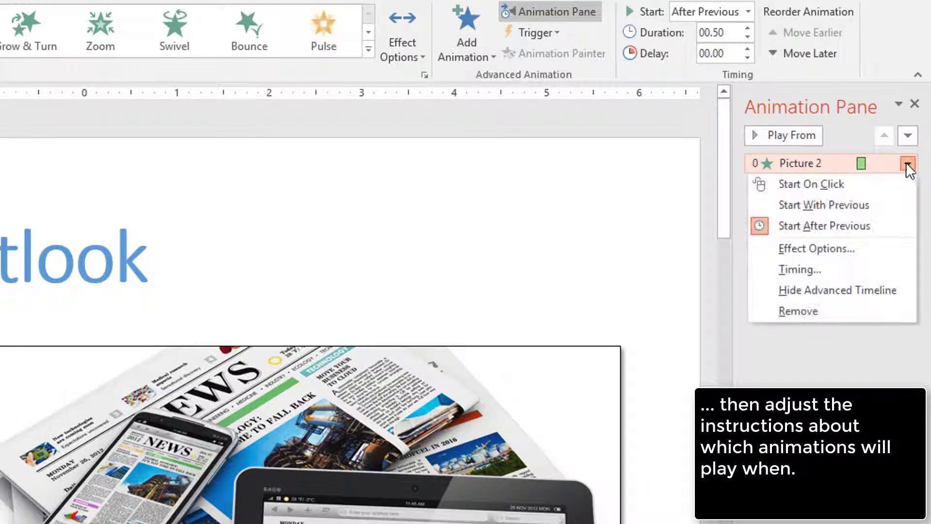
{"action": "left_click", "coordinate": [838, 185]}
{"action": "left_click", "coordinate": [817, 187]}
{"action": "left_click", "coordinate": [844, 224], "text": "shift"}
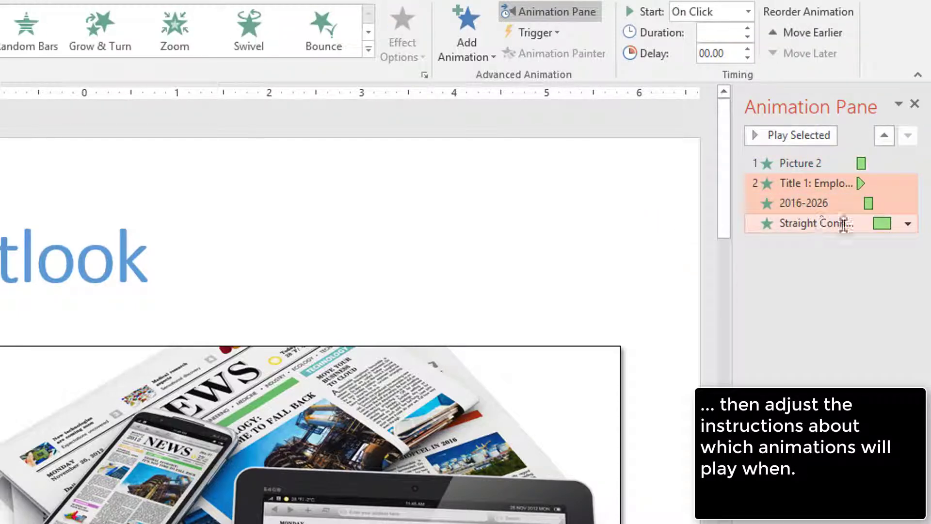
{"action": "left_click", "coordinate": [908, 224]}
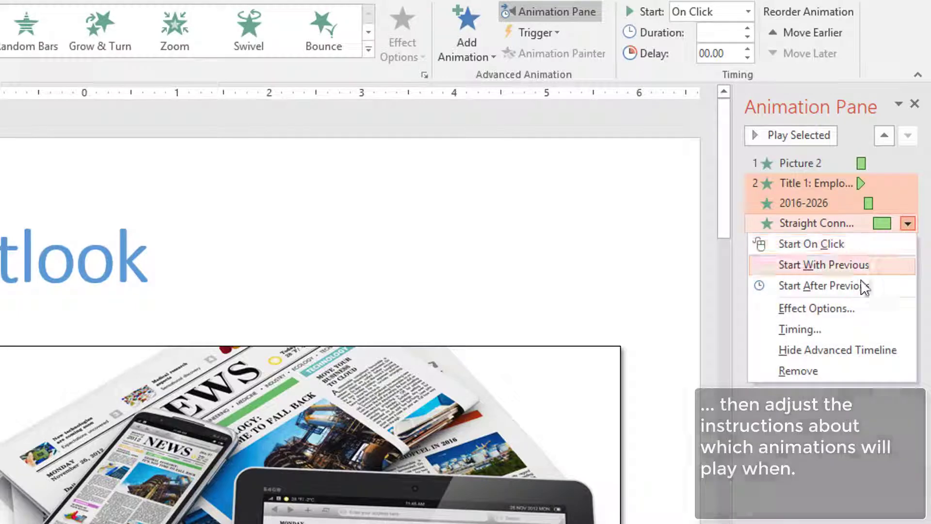
{"action": "left_click", "coordinate": [804, 266]}
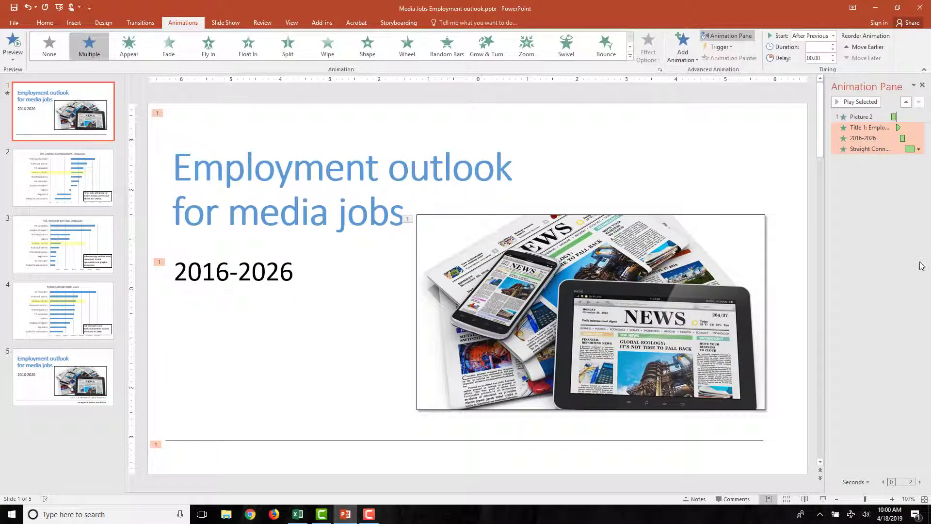
{"action": "left_click", "coordinate": [824, 500]}
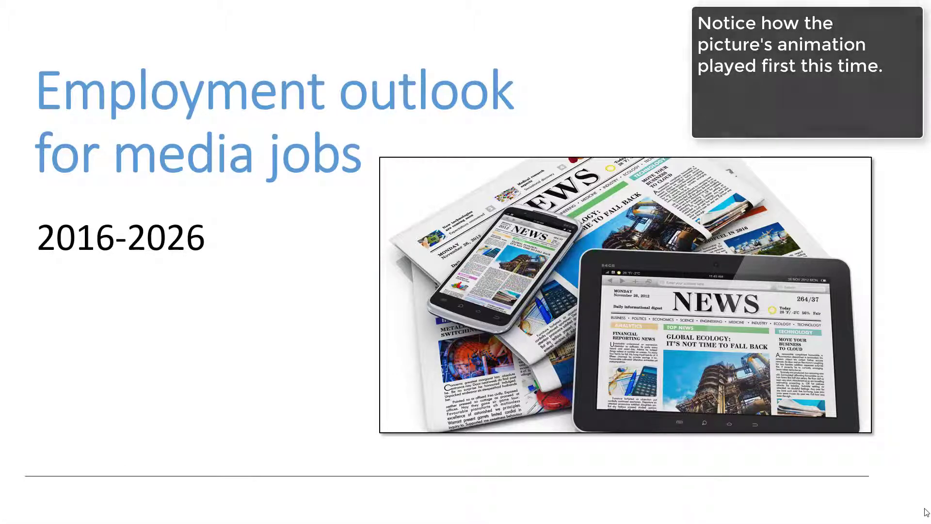
{"action": "key", "text": "Escape"}
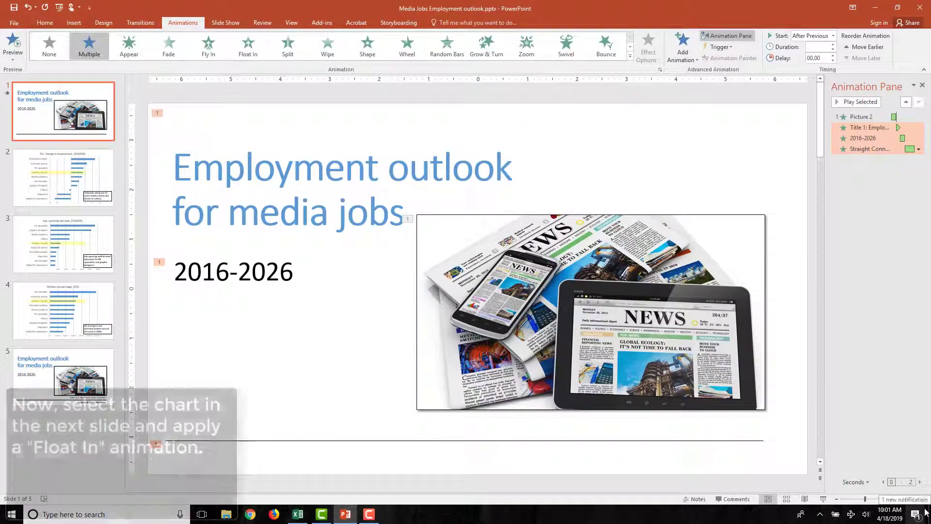
Step: Apply a Float In entrance to the whole employment-change chart on slide 2
{"action": "left_click", "coordinate": [75, 179]}
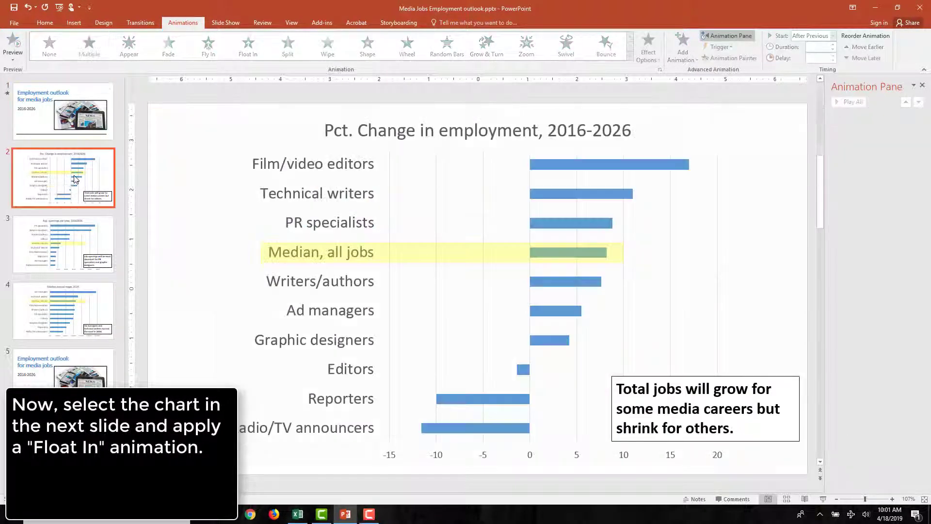
{"action": "left_click", "coordinate": [701, 175]}
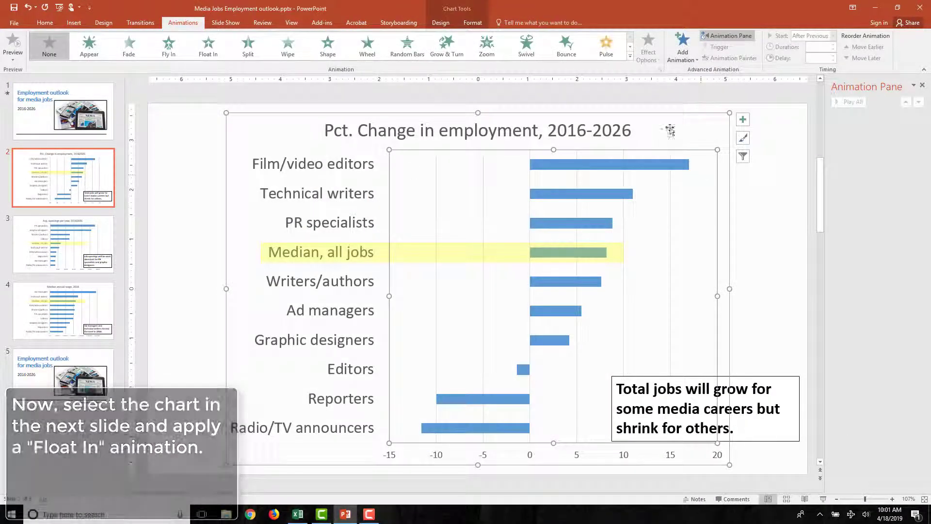
{"action": "left_click", "coordinate": [666, 113]}
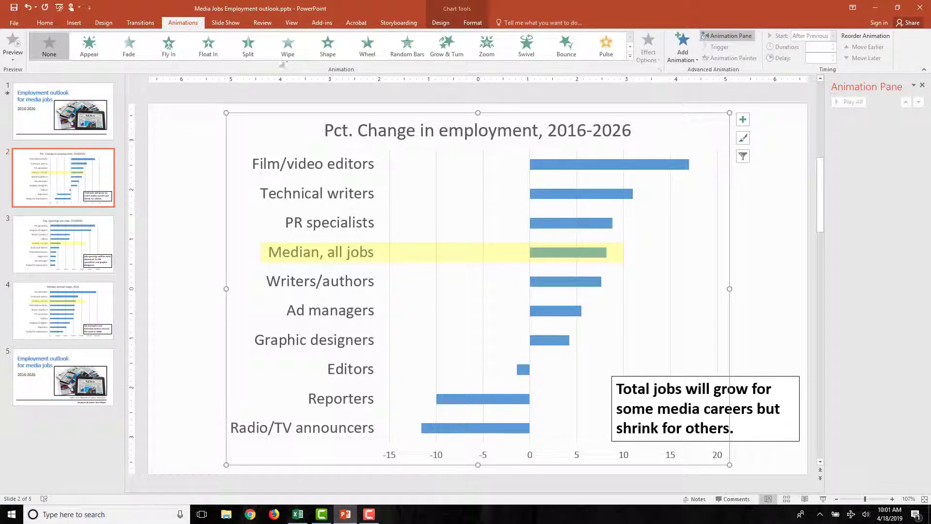
{"action": "left_click", "coordinate": [206, 53]}
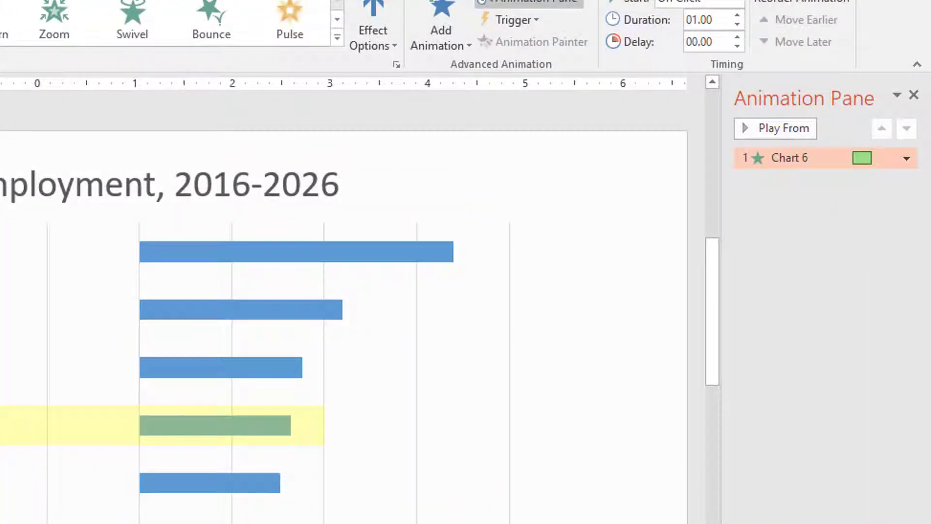
Step: Set Chart 6's animation to group By Category without animating the chart background
{"action": "left_click", "coordinate": [907, 158]}
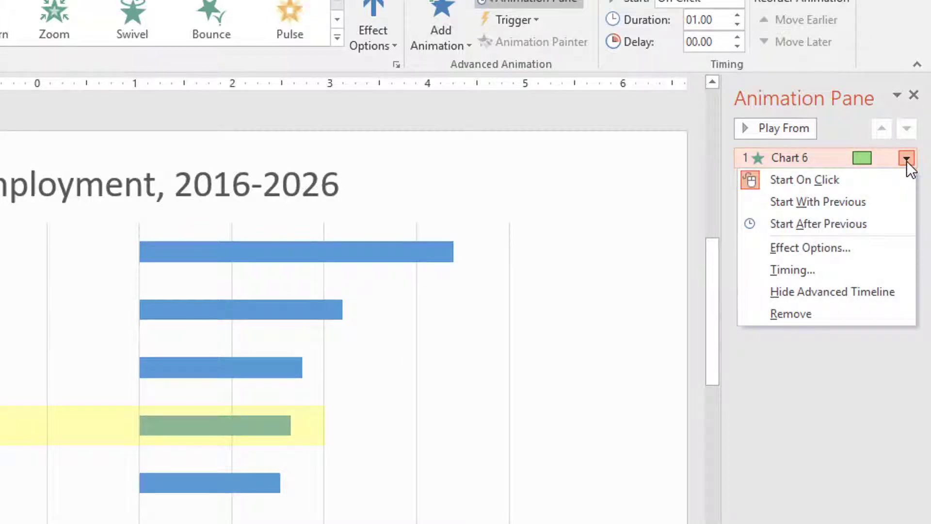
{"action": "left_click", "coordinate": [845, 252]}
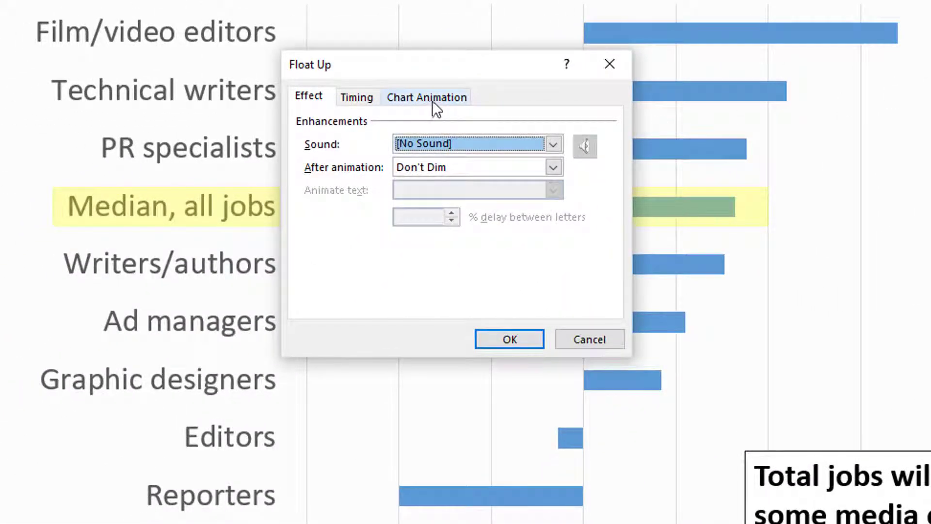
{"action": "left_click", "coordinate": [430, 98]}
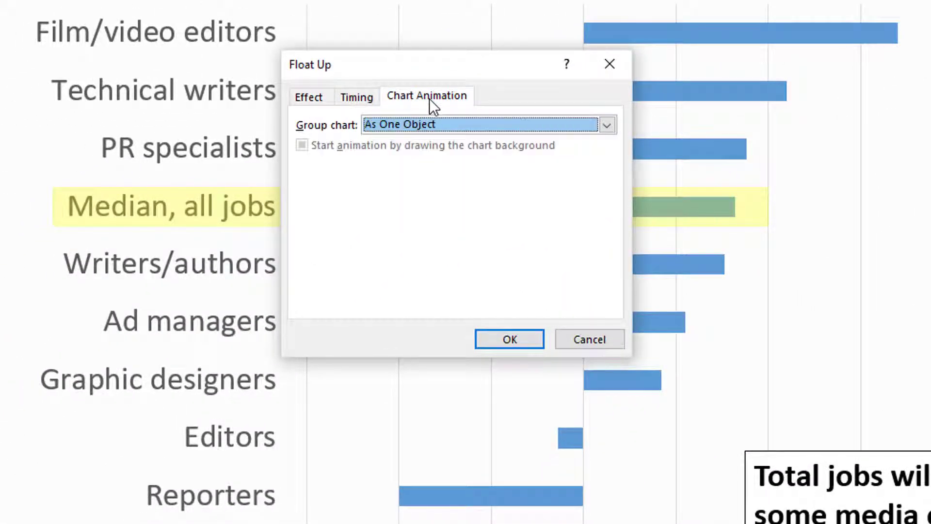
{"action": "left_click", "coordinate": [607, 126]}
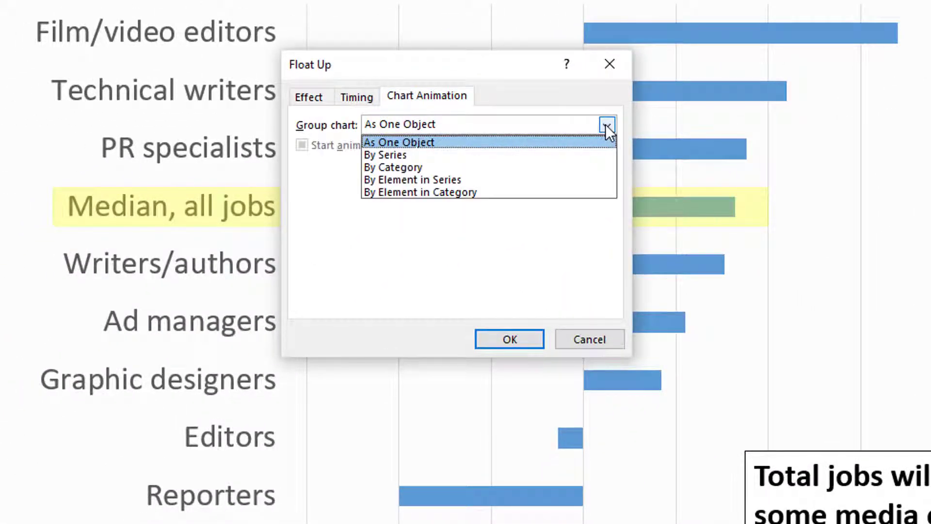
{"action": "left_click", "coordinate": [413, 167]}
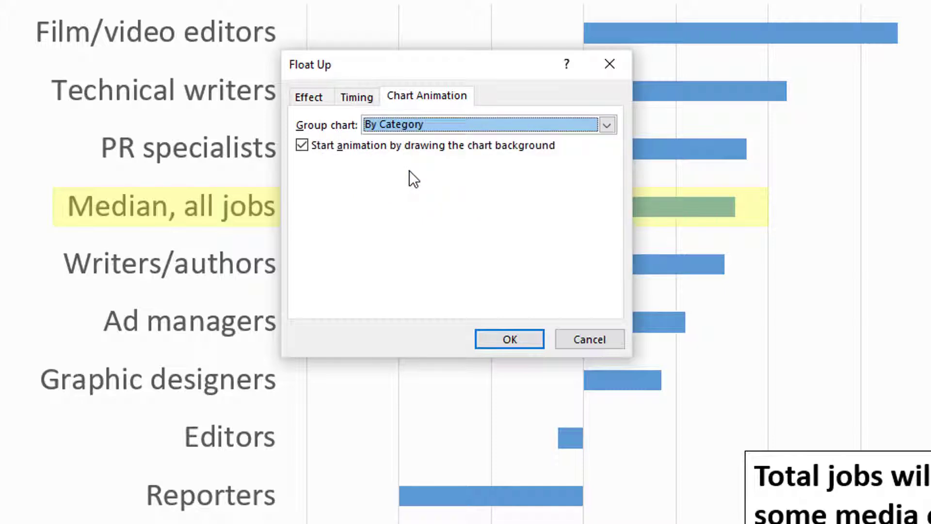
{"action": "left_click", "coordinate": [302, 146]}
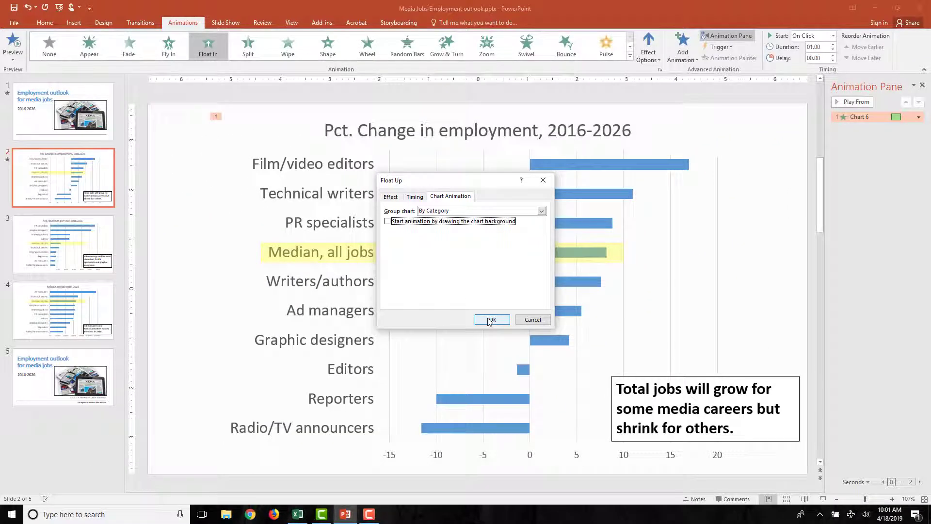
{"action": "left_click", "coordinate": [490, 320]}
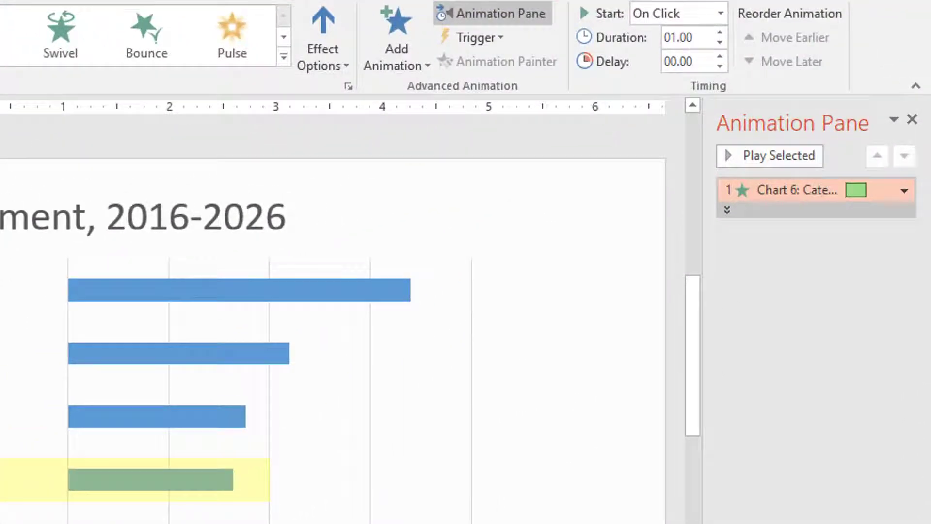
Step: Set the chart's Float In animation duration to 0.1 seconds in its Timing dialog
{"action": "left_click", "coordinate": [905, 191]}
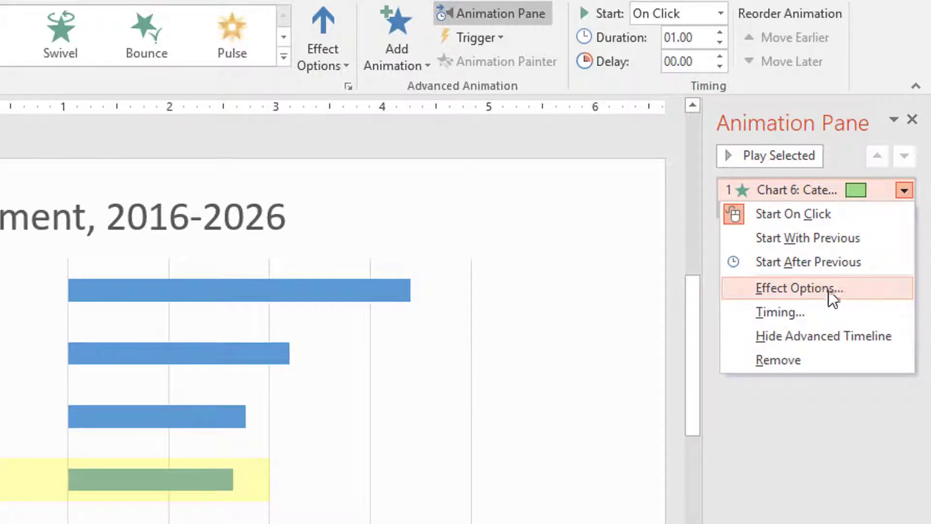
{"action": "left_click", "coordinate": [793, 314]}
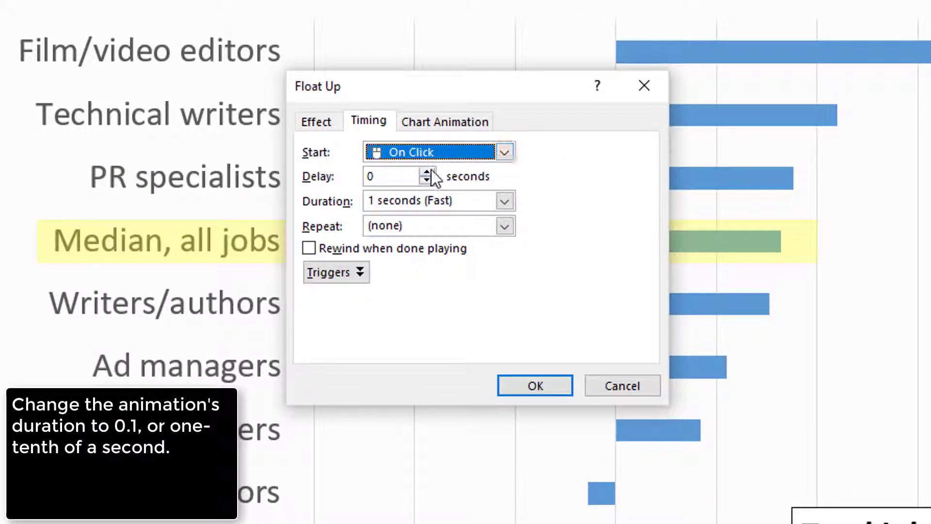
{"action": "left_click", "coordinate": [505, 201]}
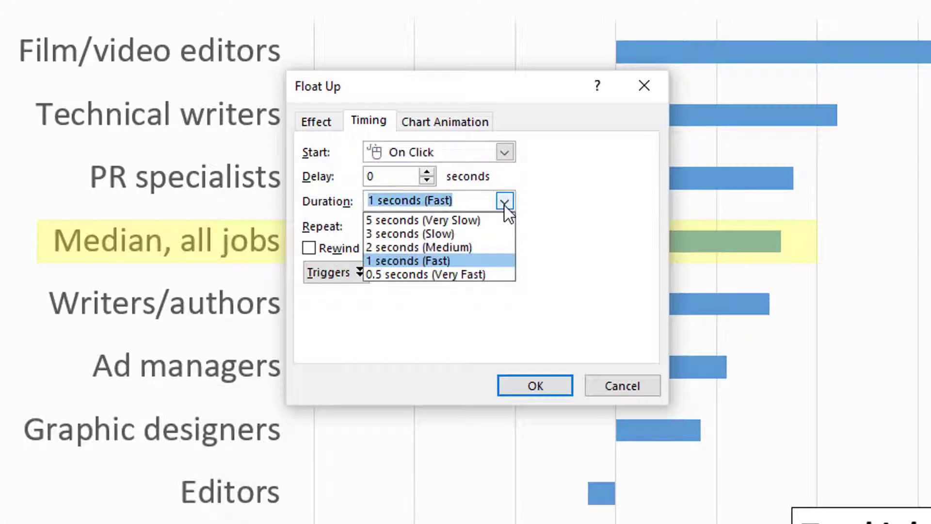
{"action": "left_click", "coordinate": [502, 208]}
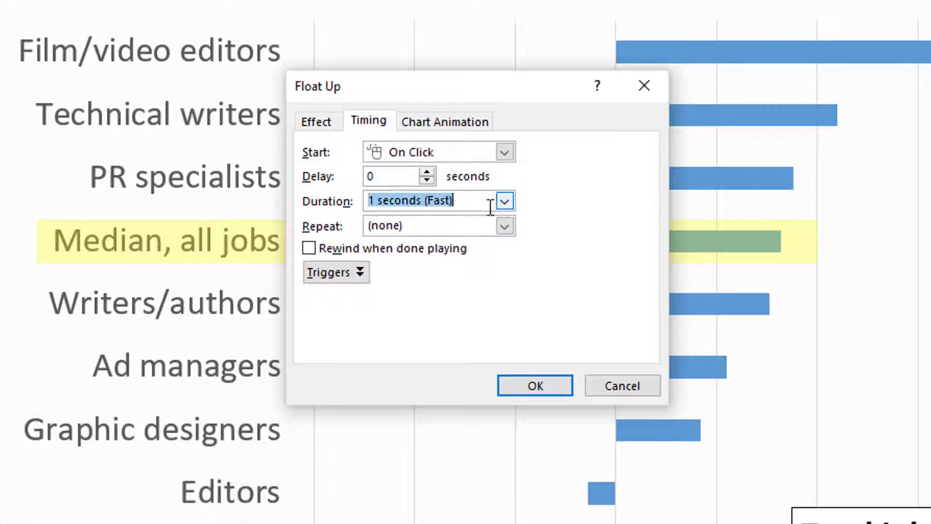
{"action": "left_click_drag", "start_coordinate": [453, 201], "coordinate": [378, 201]}
{"action": "type", "text": "0.1"}
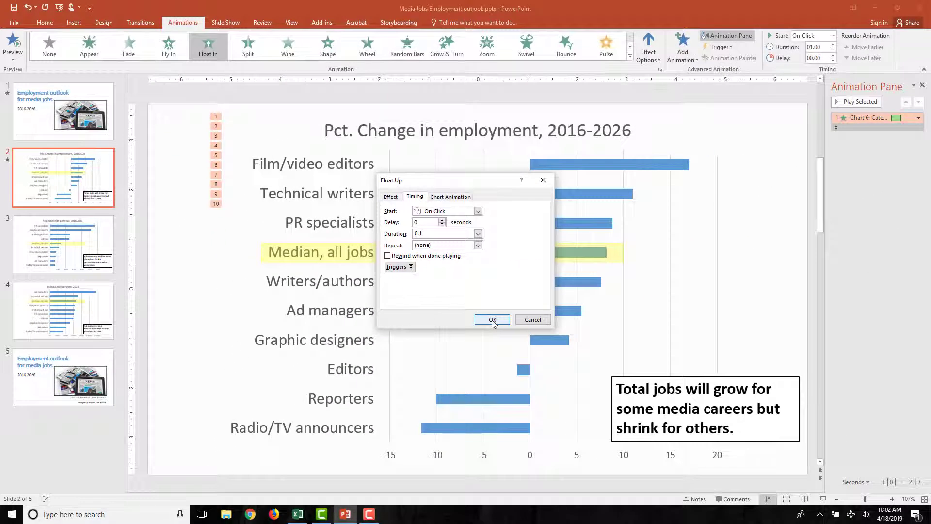
{"action": "left_click", "coordinate": [492, 320]}
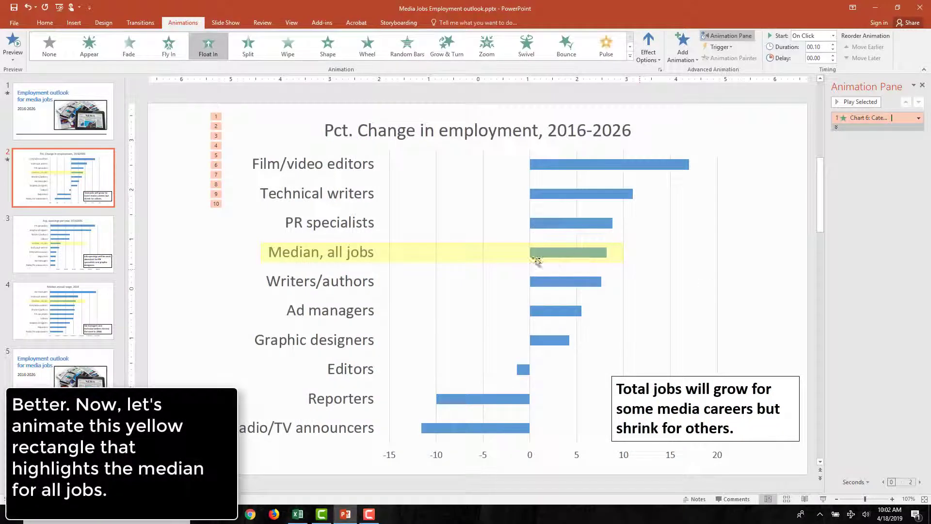
Step: Give the yellow 'Median, all jobs' rectangle a Wipe entrance from the left
{"action": "left_click", "coordinate": [443, 254]}
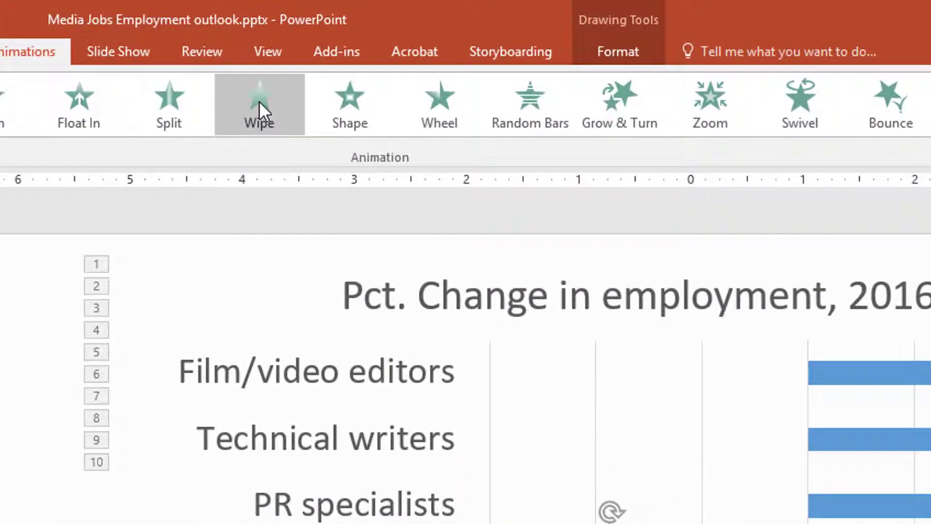
{"action": "left_click", "coordinate": [287, 46]}
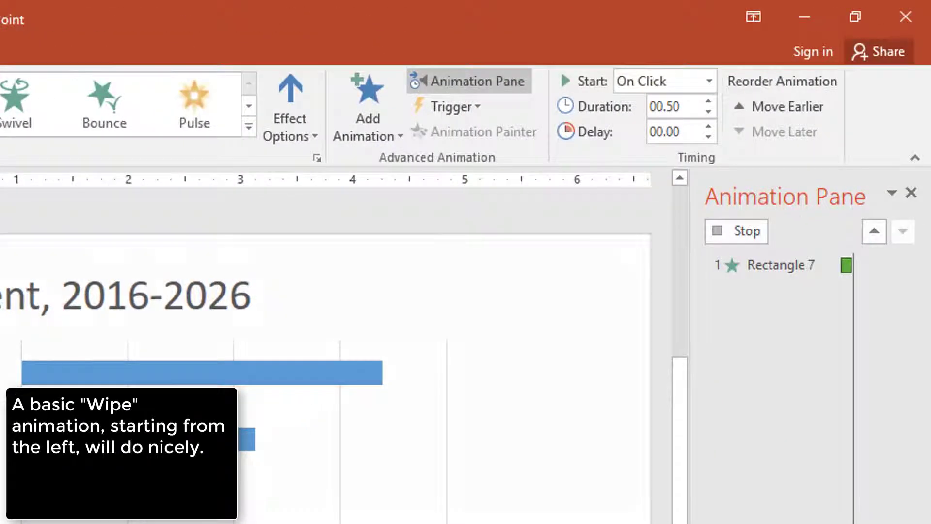
{"action": "left_click", "coordinate": [289, 134]}
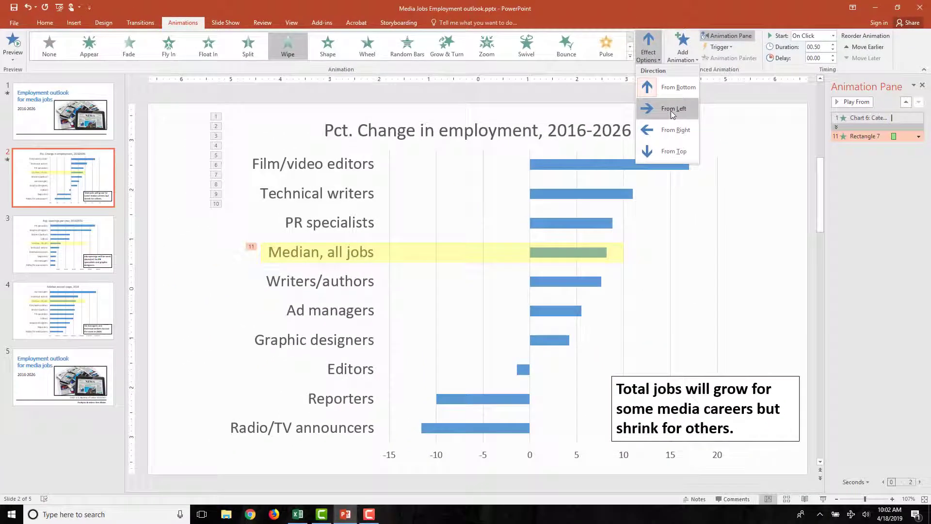
{"action": "left_click", "coordinate": [671, 111]}
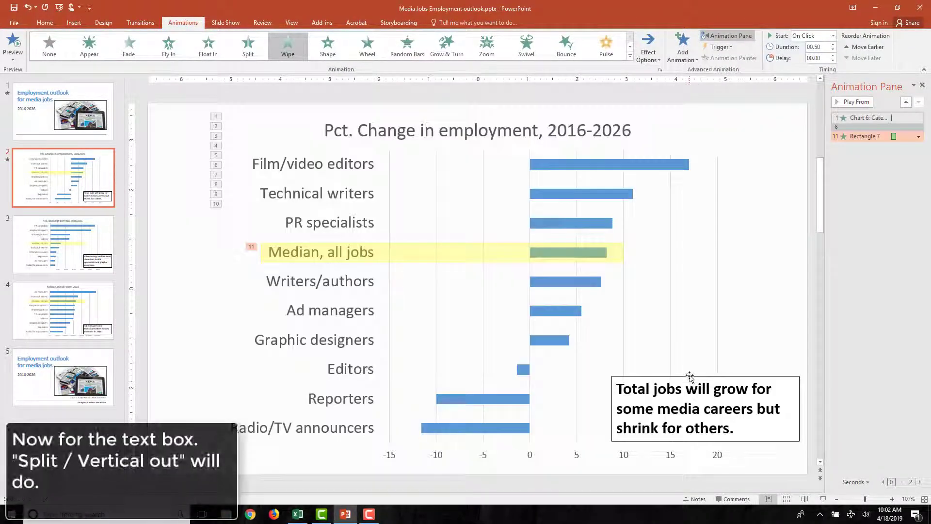
{"action": "left_click", "coordinate": [689, 380]}
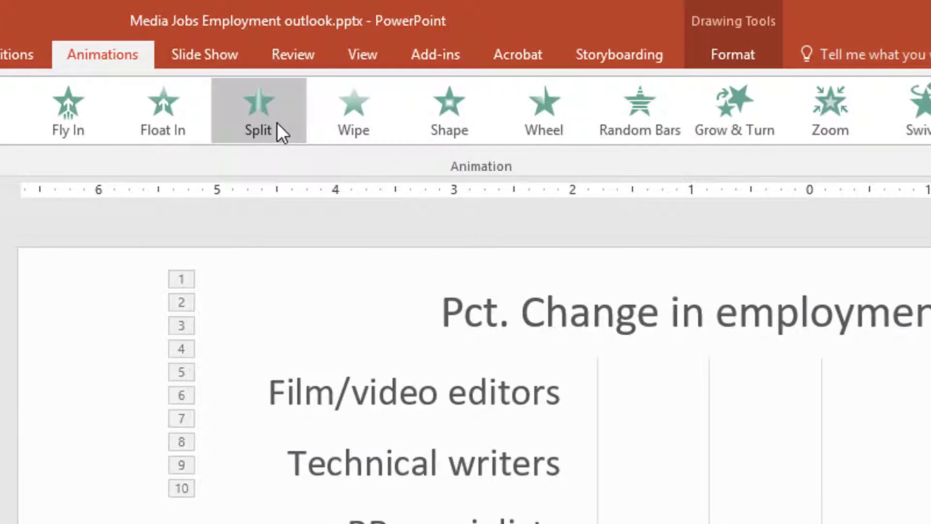
Step: Apply a Split entrance with Vertical Out direction to the 'Total jobs will grow' text box
{"action": "left_click", "coordinate": [278, 122]}
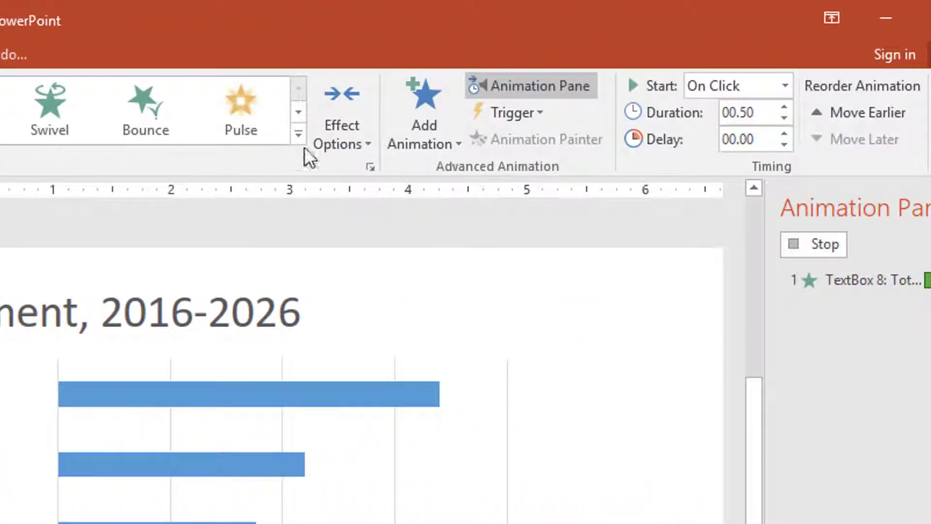
{"action": "left_click", "coordinate": [333, 140]}
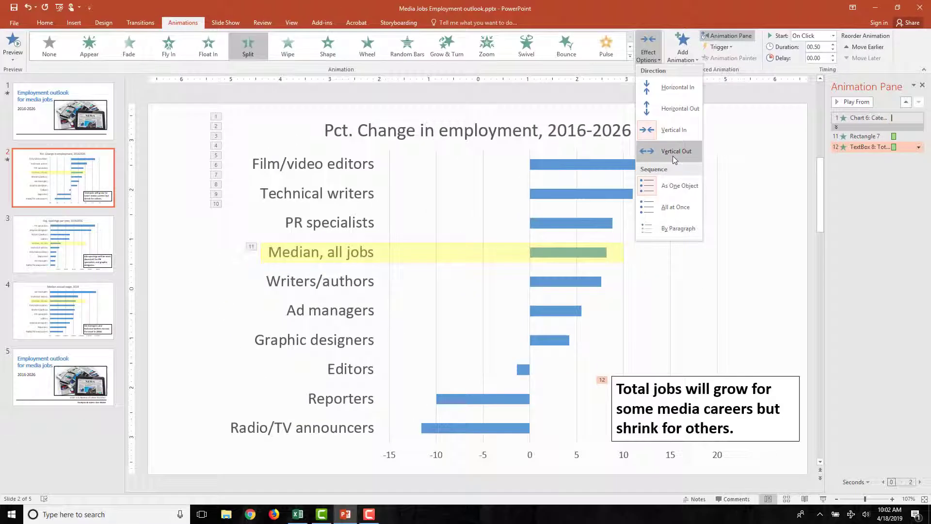
{"action": "left_click", "coordinate": [674, 156]}
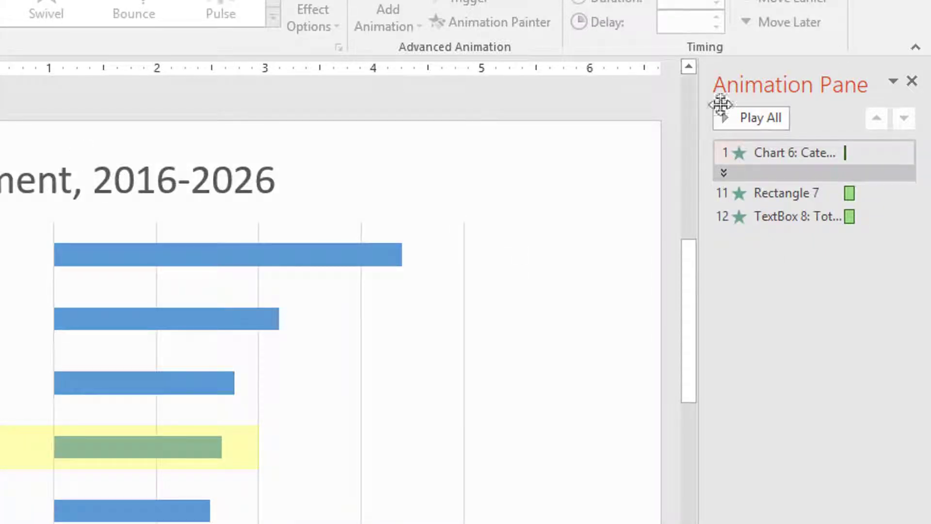
Step: Set the Chart, Rectangle 7 and TextBox 8 animations to start After Previous
{"action": "left_click", "coordinate": [786, 154]}
{"action": "left_click", "coordinate": [790, 220], "text": "shift"}
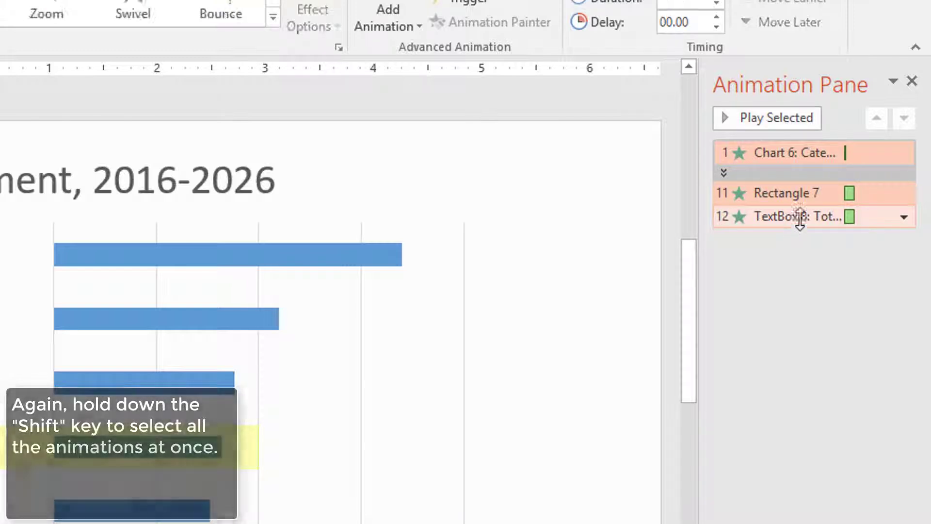
{"action": "left_click", "coordinate": [906, 218]}
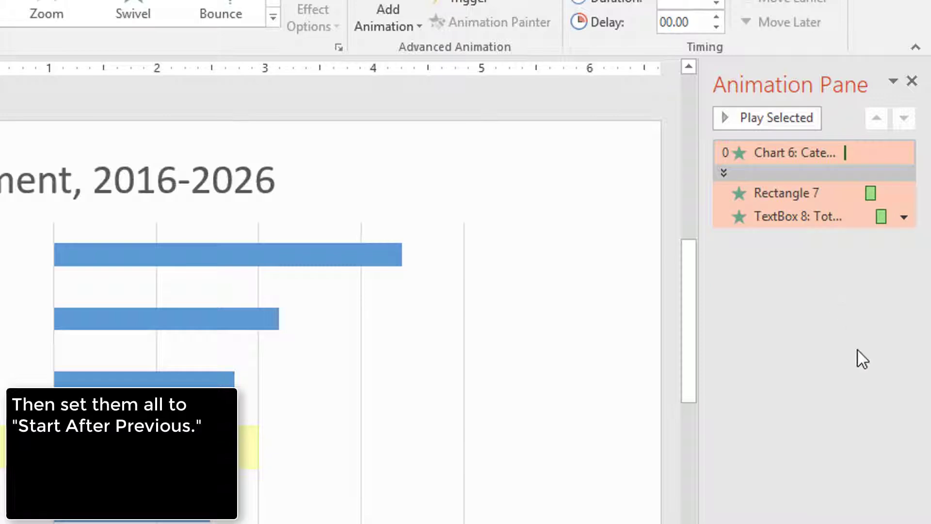
{"action": "left_click", "coordinate": [857, 354]}
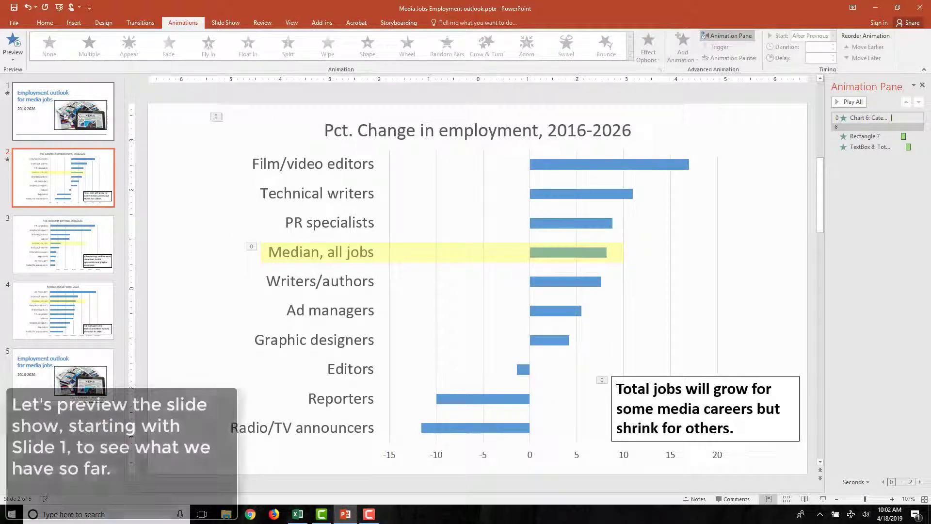
Step: Preview the slide show from the title slide through the employment-change chart, then exit
{"action": "left_click", "coordinate": [41, 116]}
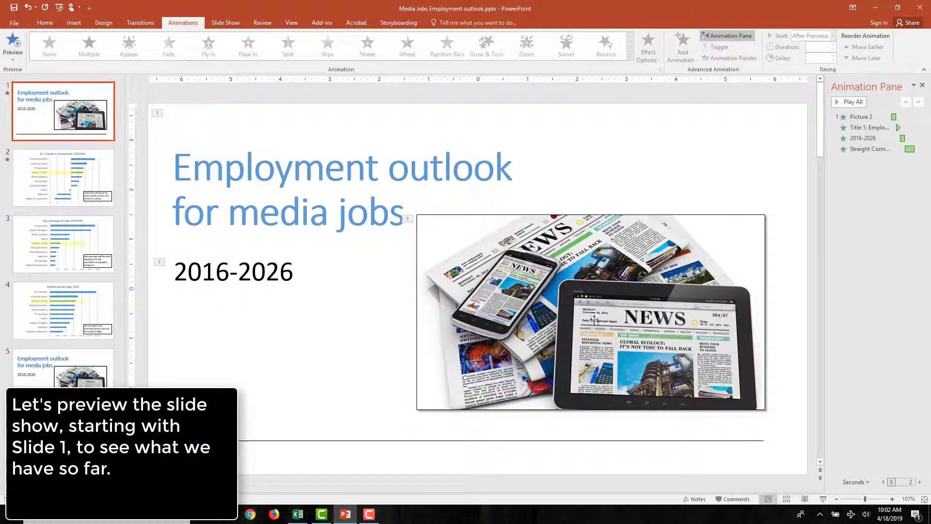
{"action": "left_click", "coordinate": [824, 500]}
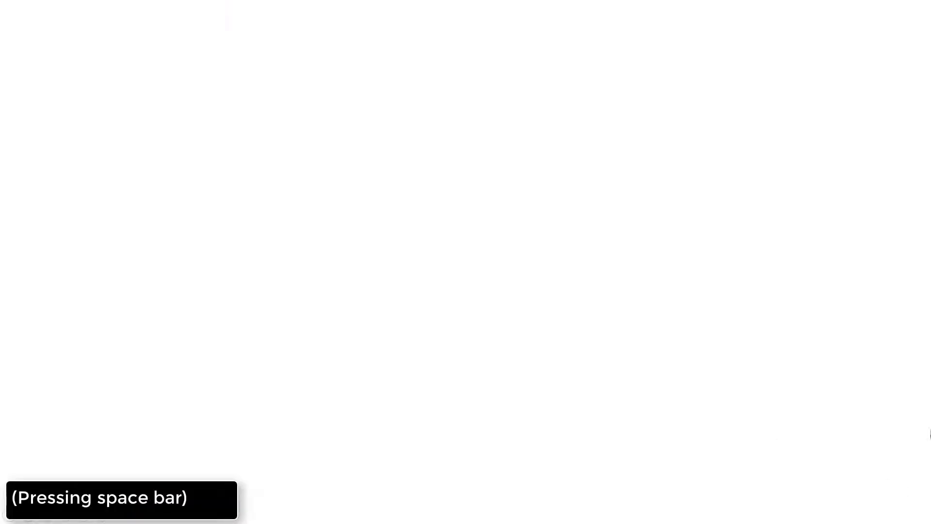
{"action": "key", "text": "space"}
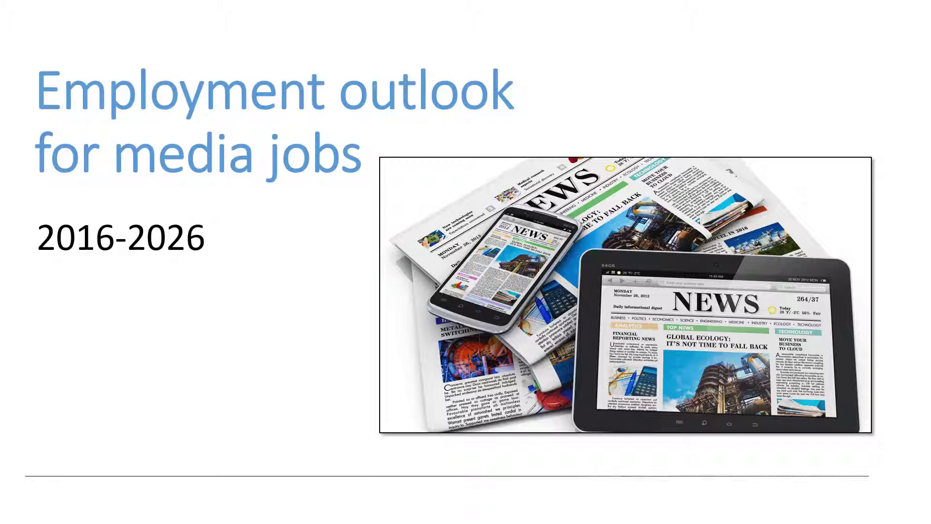
{"action": "key", "text": "space"}
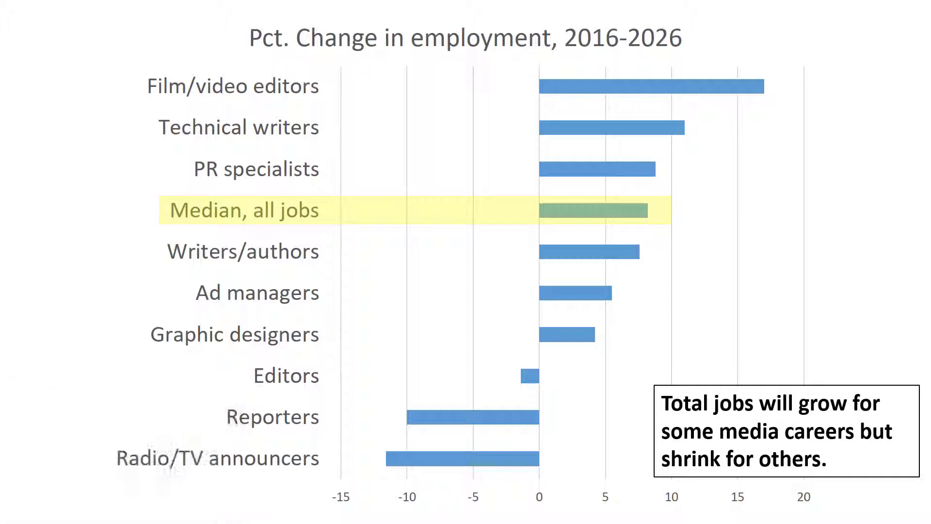
{"action": "key", "text": "Escape"}
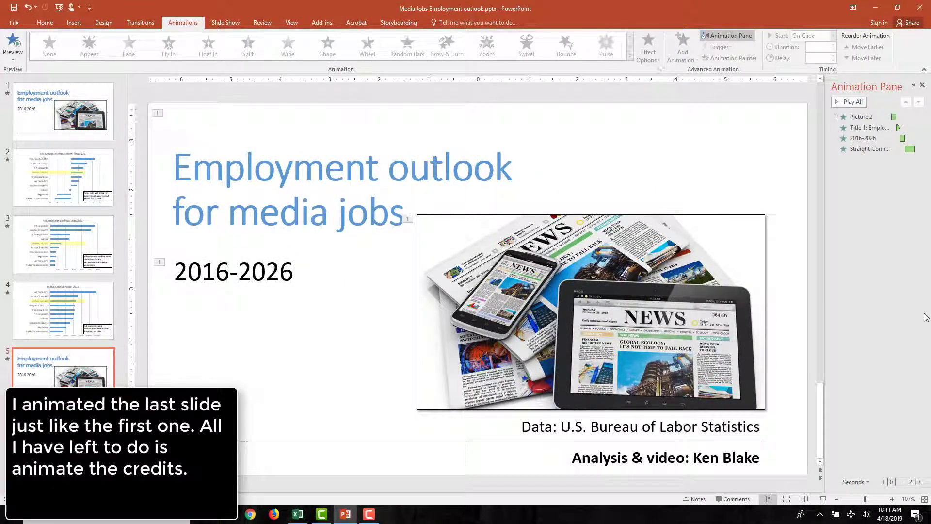
Step: Give the Data and Analysis credit lines a Wipe entrance from the left
{"action": "left_click", "coordinate": [709, 425]}
{"action": "left_click", "coordinate": [726, 457], "text": "shift"}
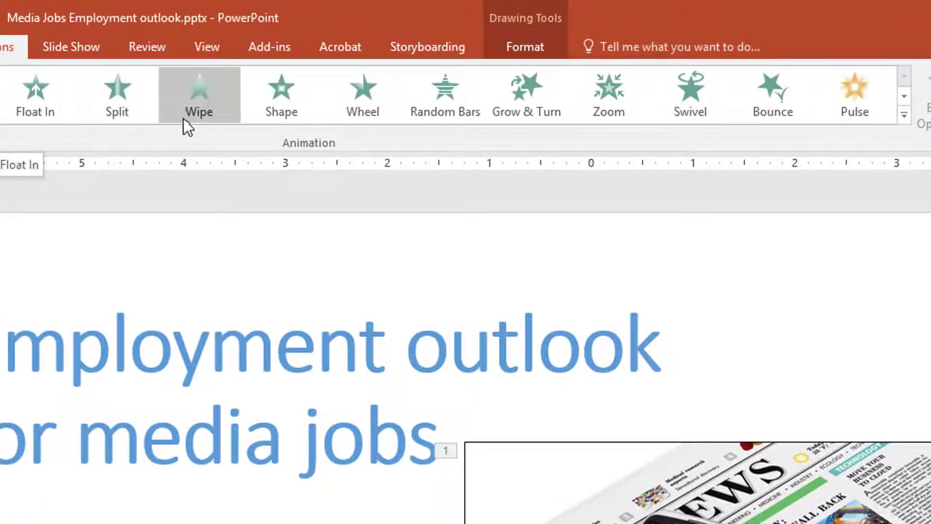
{"action": "left_click", "coordinate": [185, 118]}
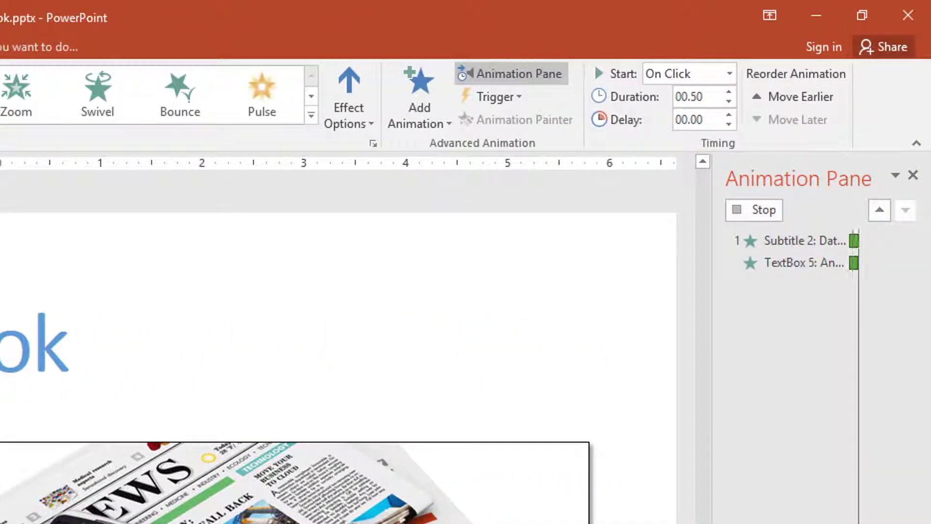
{"action": "left_click", "coordinate": [374, 126]}
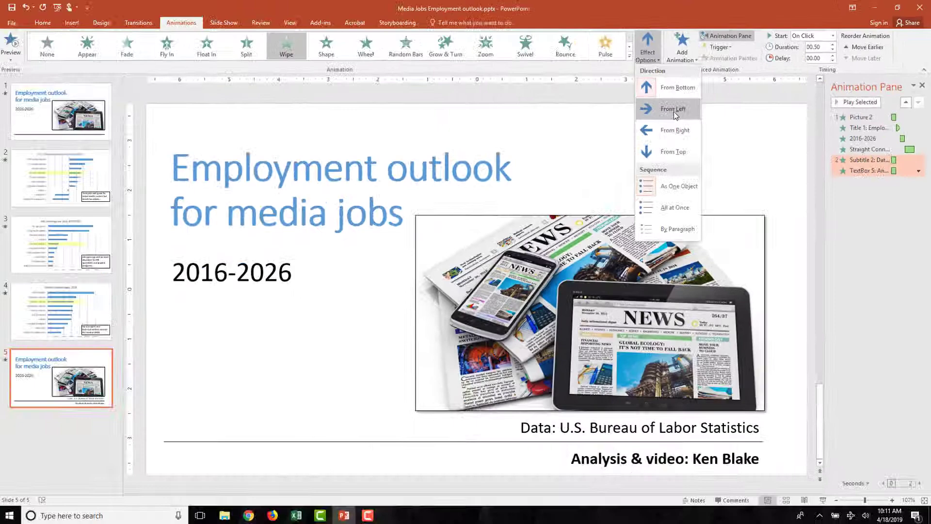
{"action": "left_click", "coordinate": [676, 115]}
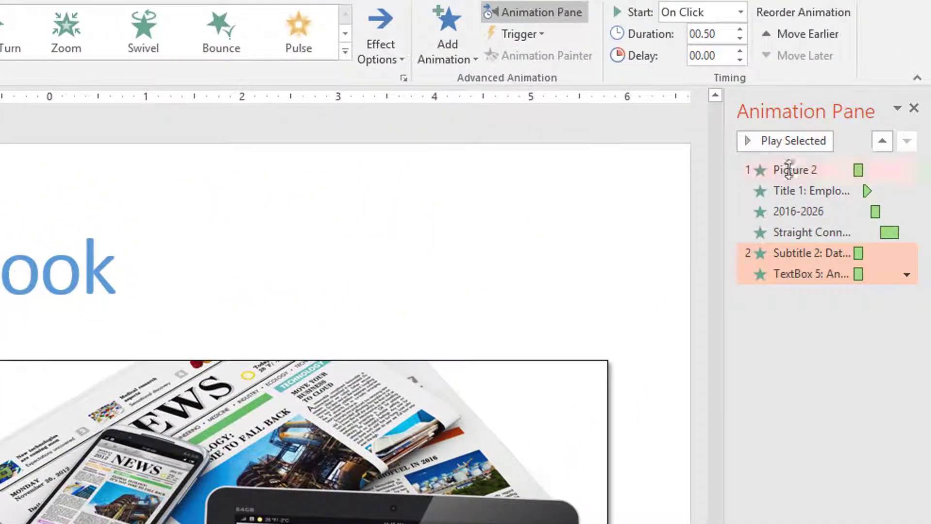
Step: Set all six animations on the ending slide to start After Previous
{"action": "left_click", "coordinate": [789, 170]}
{"action": "left_click", "coordinate": [796, 273], "text": "shift"}
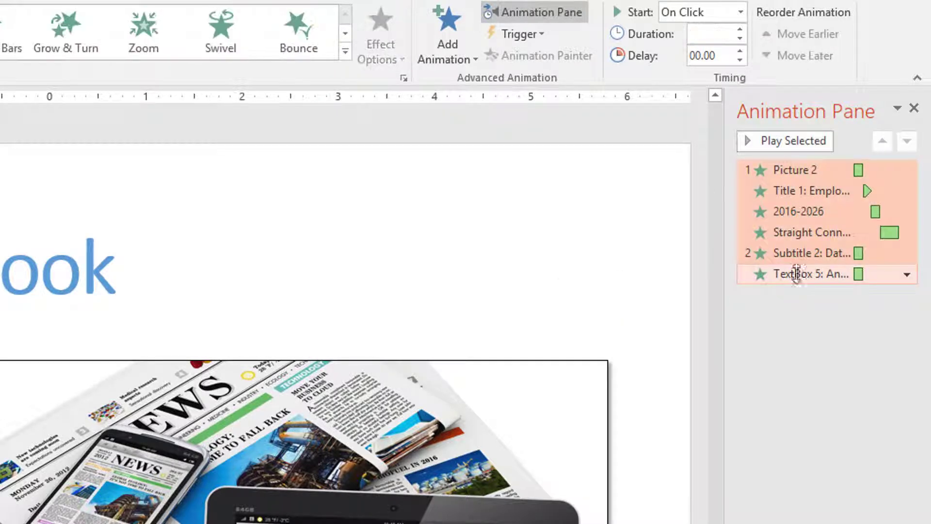
{"action": "left_click", "coordinate": [906, 275]}
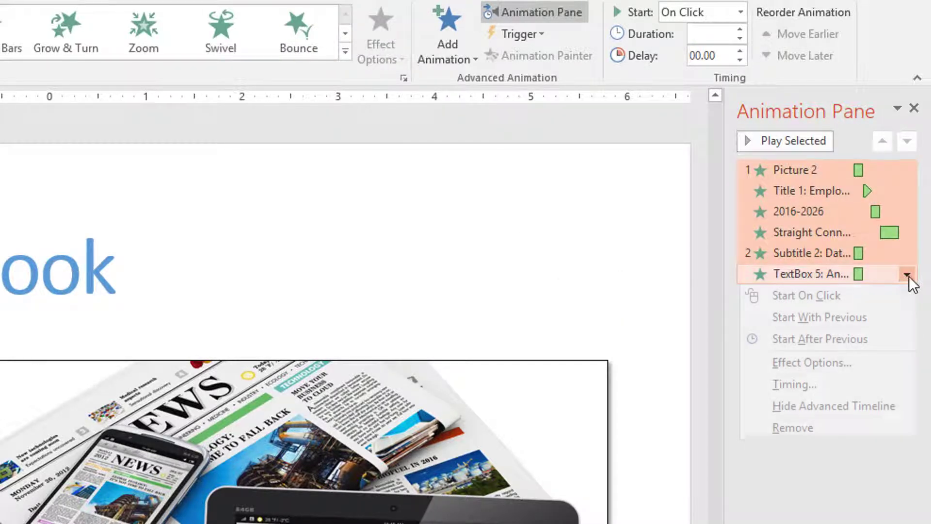
{"action": "left_click", "coordinate": [852, 338]}
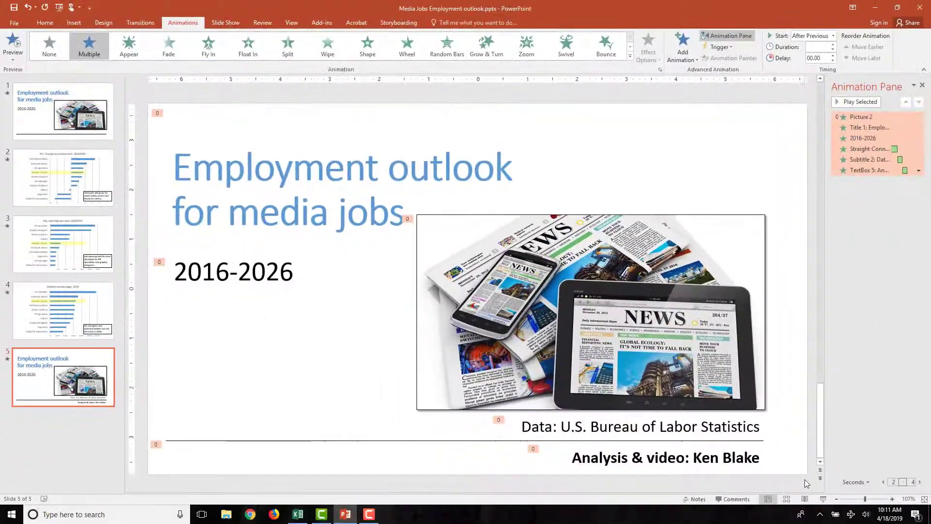
Step: Preview the credits slide's animations full screen, then return to slide 1
{"action": "left_click", "coordinate": [824, 500]}
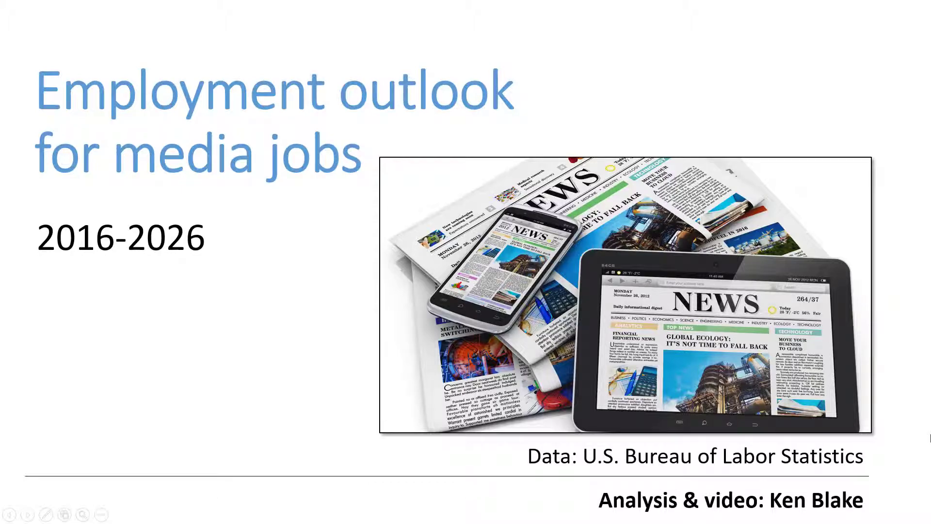
{"action": "key", "text": "Escape"}
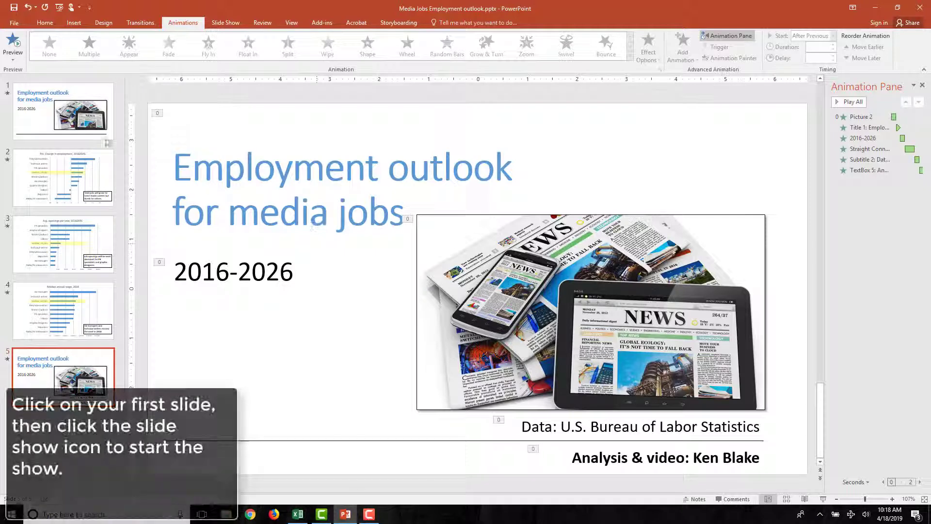
{"action": "left_click", "coordinate": [46, 113]}
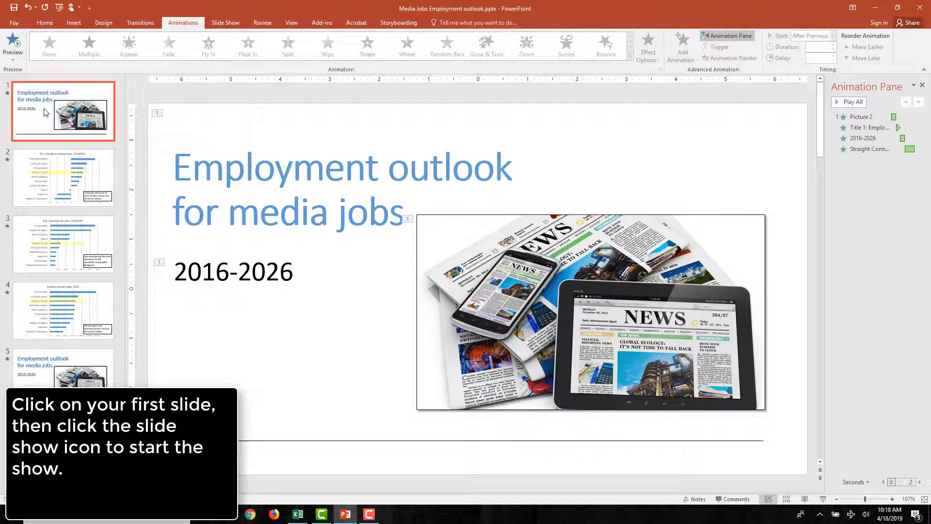
Step: Play the full slide show while recording, stop the Game Bar capture with Win+Alt+R, and exit
{"action": "left_click", "coordinate": [825, 501]}
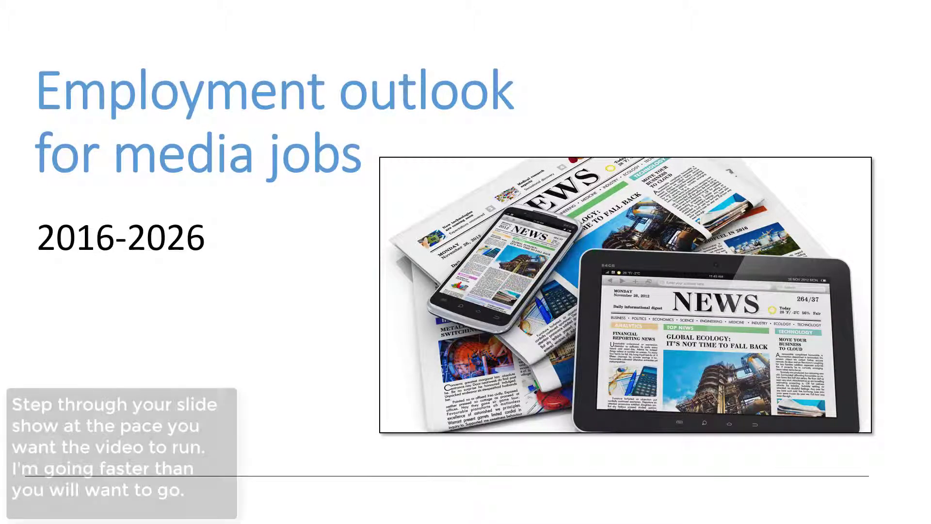
{"action": "key", "text": "space"}
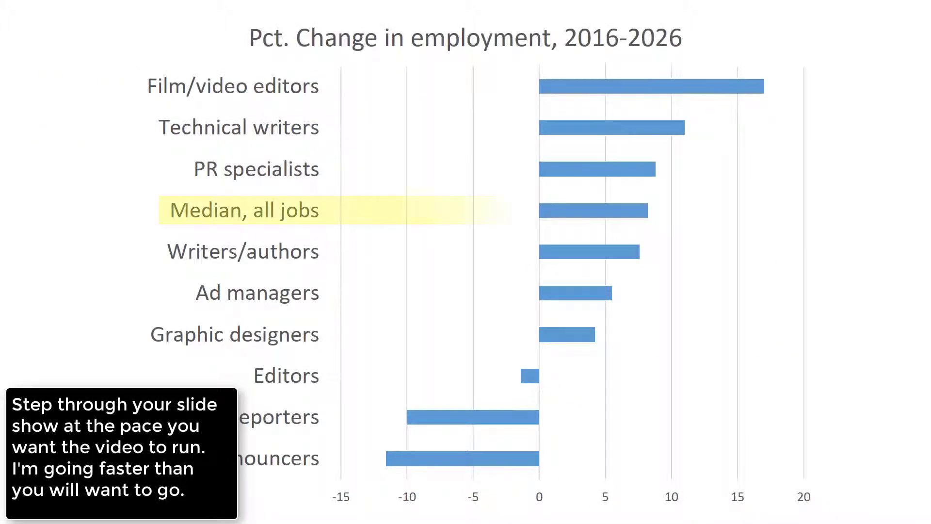
{"action": "key", "text": "space"}
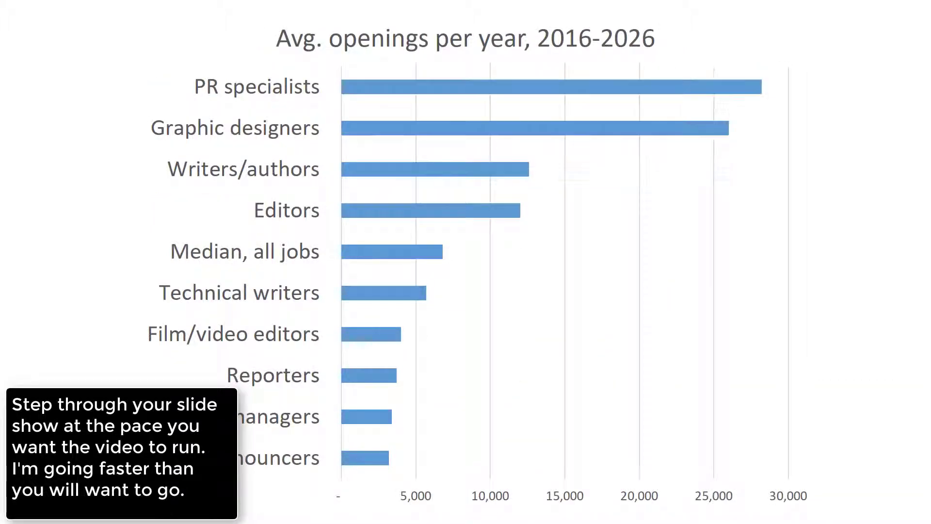
{"action": "key", "text": "space"}
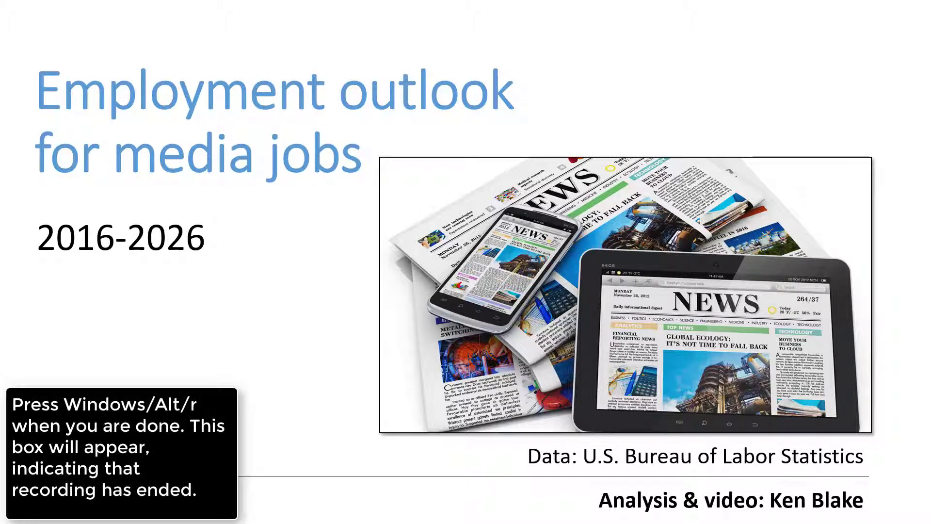
{"action": "key", "text": "super+alt+r"}
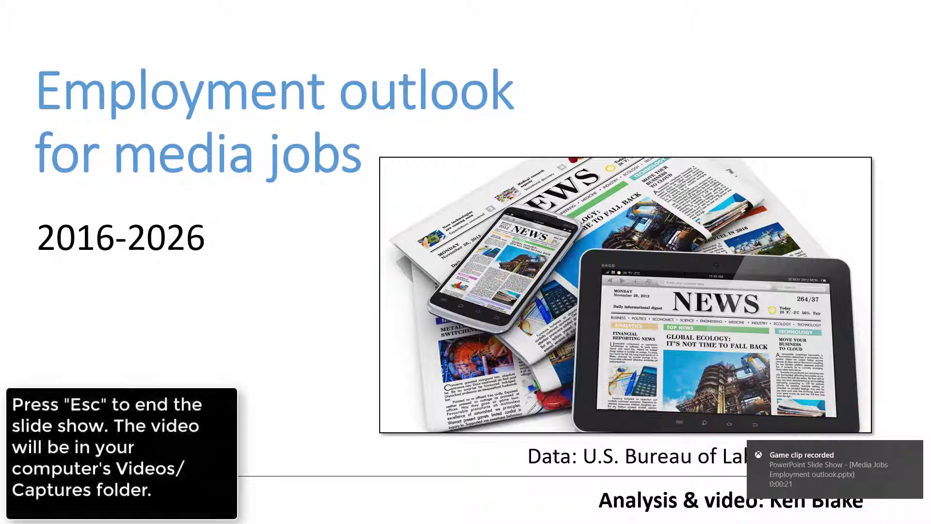
{"action": "key", "text": "Escape"}
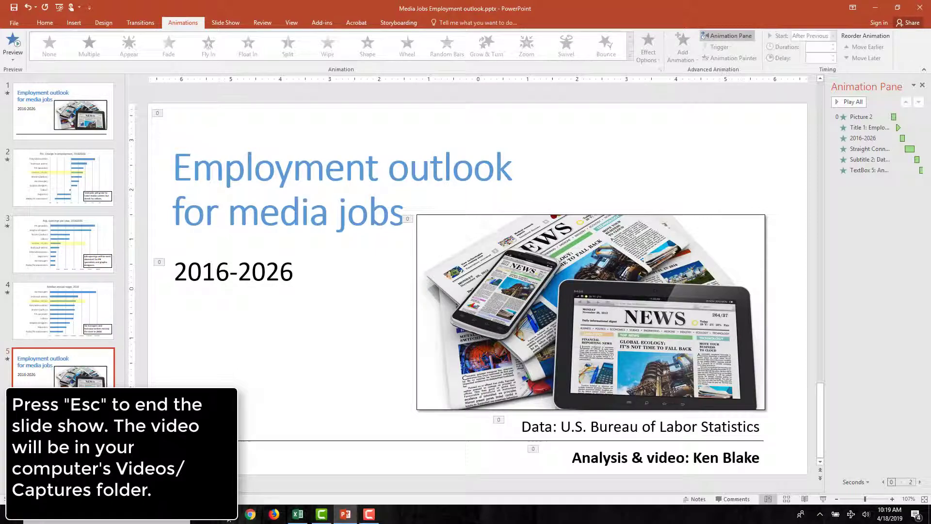
Step: Open Videos > Captures in File Explorer and play the recorded slide-show .mp4
{"action": "left_click", "coordinate": [227, 514]}
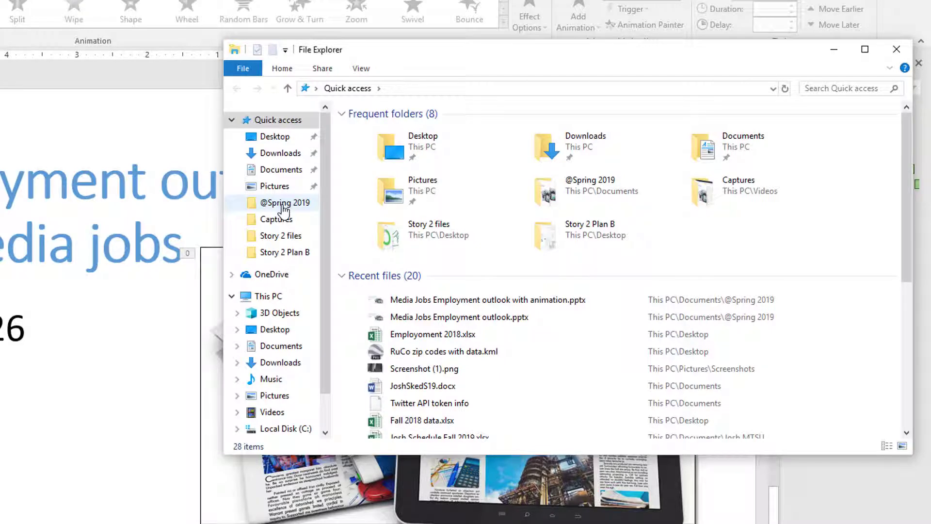
{"action": "left_click_drag", "start_coordinate": [321, 283], "coordinate": [321, 307]}
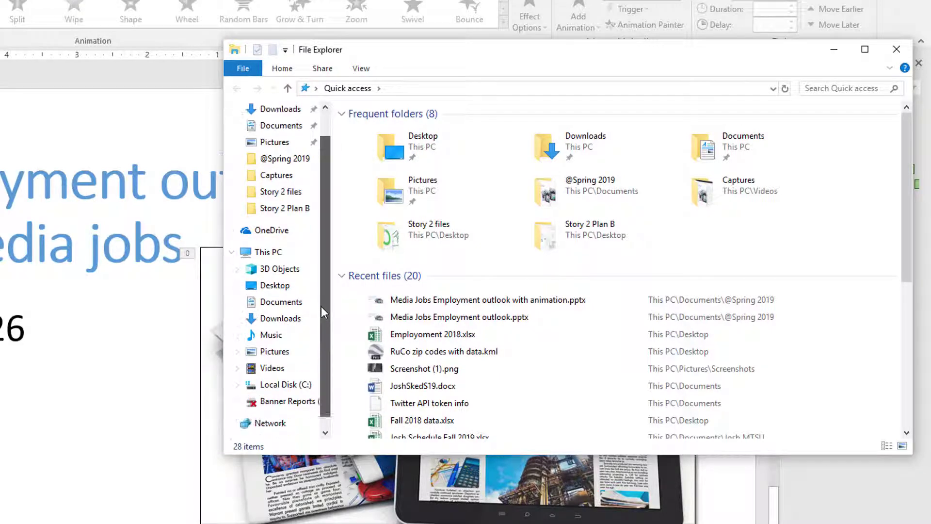
{"action": "left_click", "coordinate": [271, 367]}
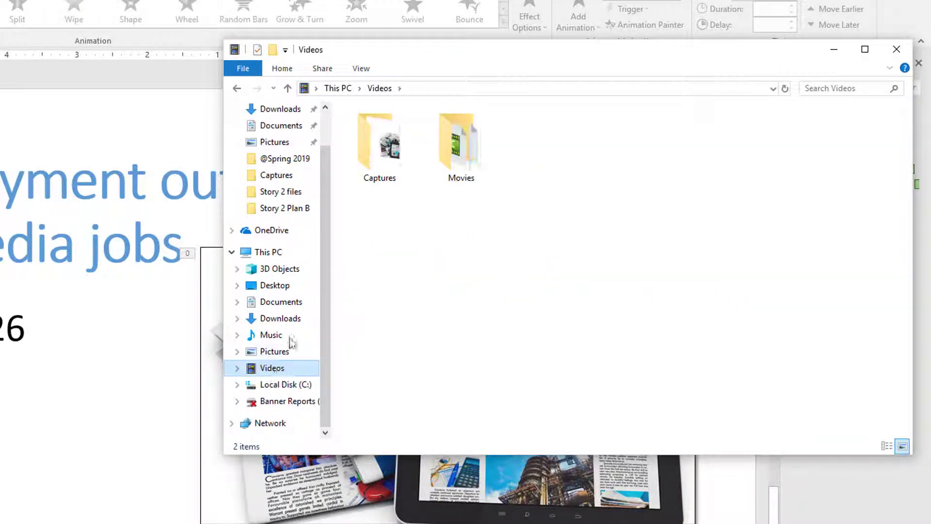
{"action": "double_click", "coordinate": [379, 170]}
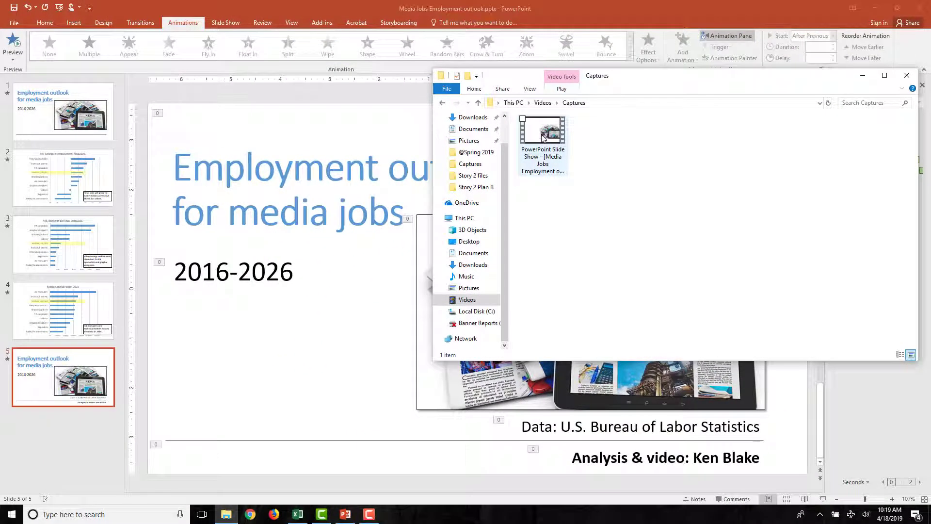
{"action": "double_click", "coordinate": [543, 137]}
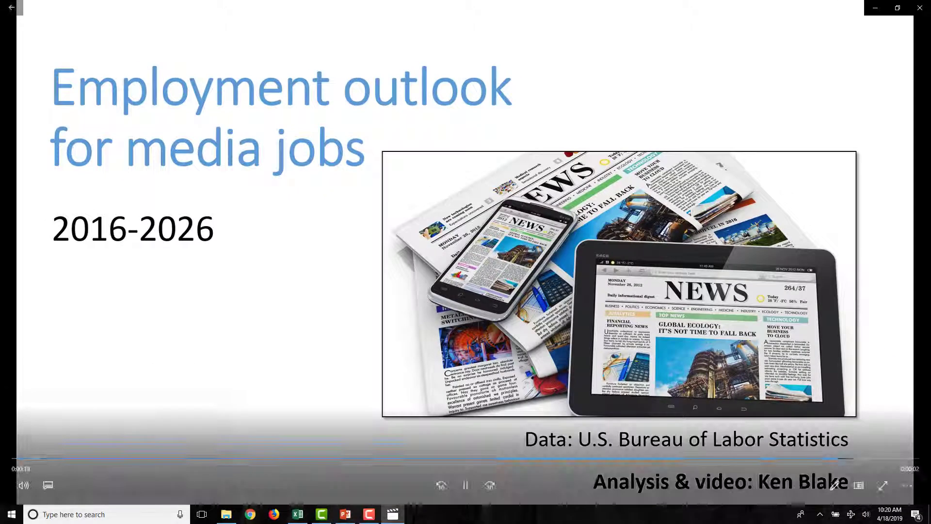
Step: Close the Movies & TV video window
{"action": "left_click", "coordinate": [924, 10]}
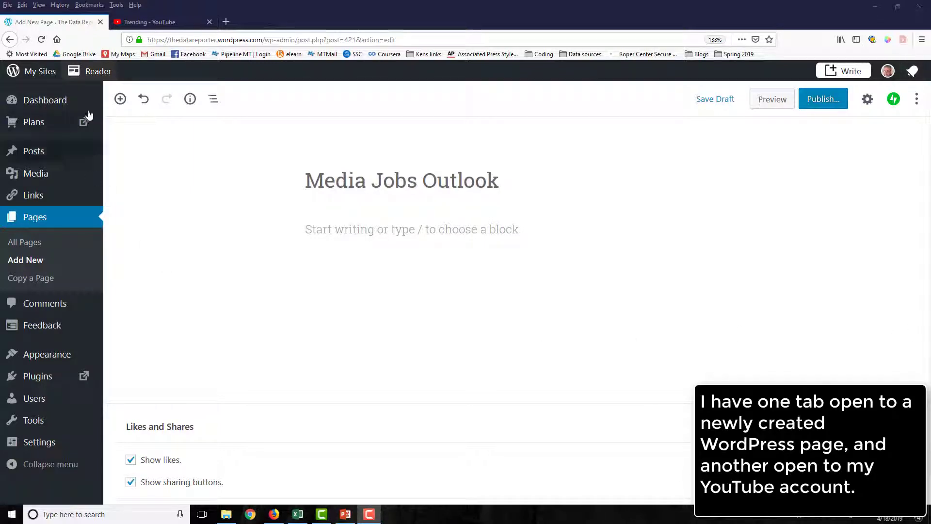
Step: Upload the recorded slideshow .mp4 from Videos\Captures to YouTube as a new video
{"action": "left_click", "coordinate": [150, 24]}
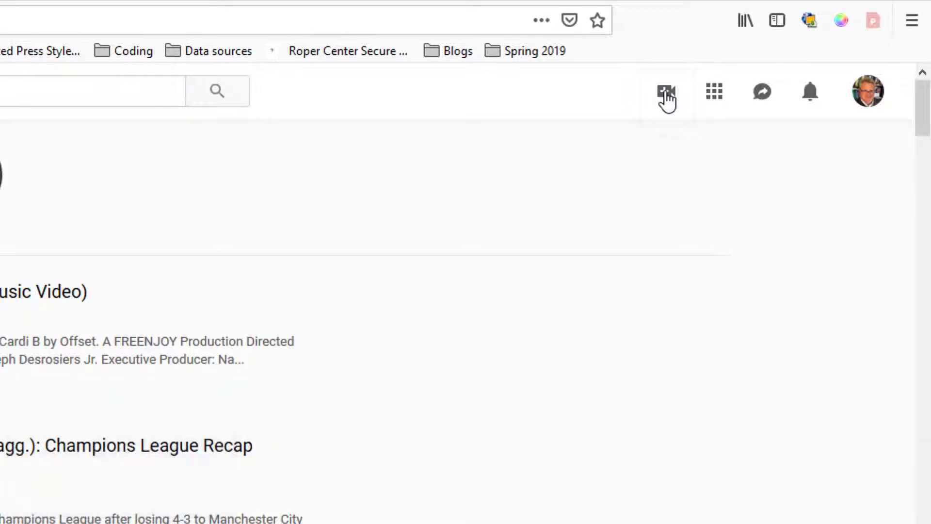
{"action": "left_click", "coordinate": [667, 97]}
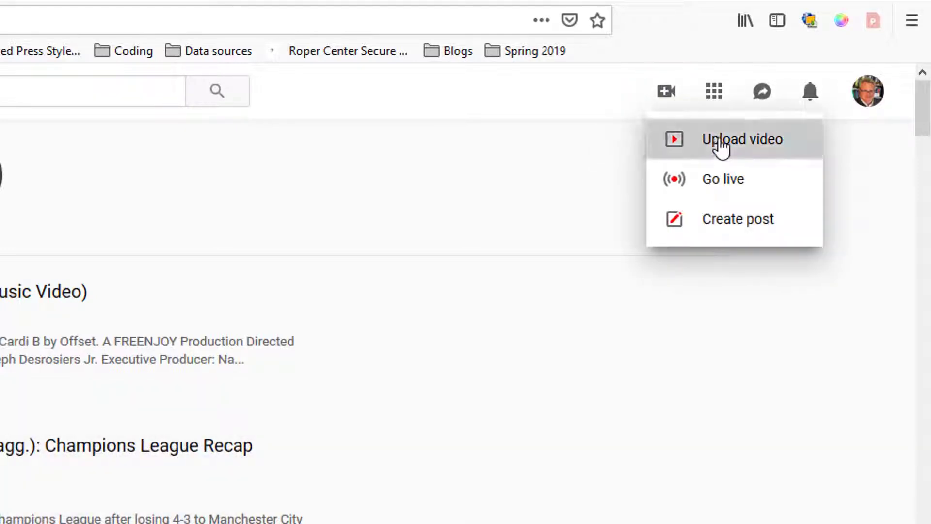
{"action": "left_click", "coordinate": [721, 142]}
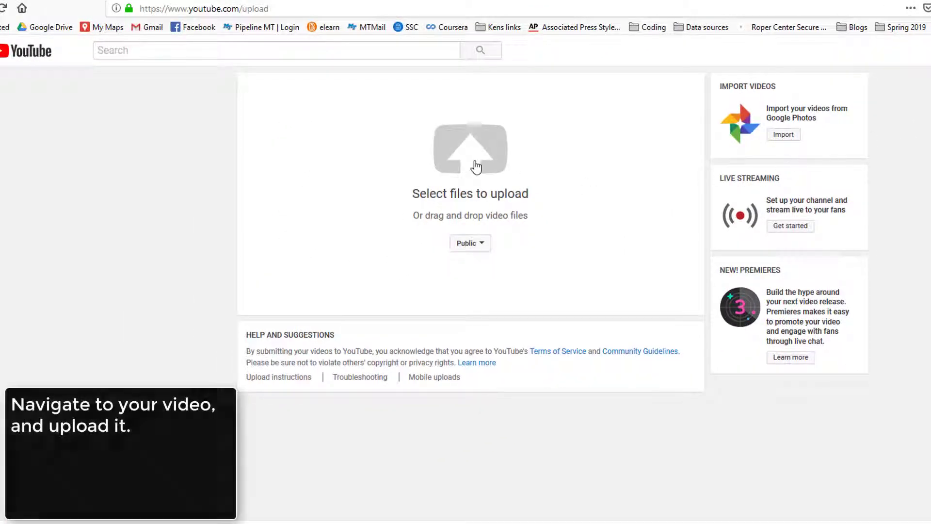
{"action": "left_click", "coordinate": [474, 166]}
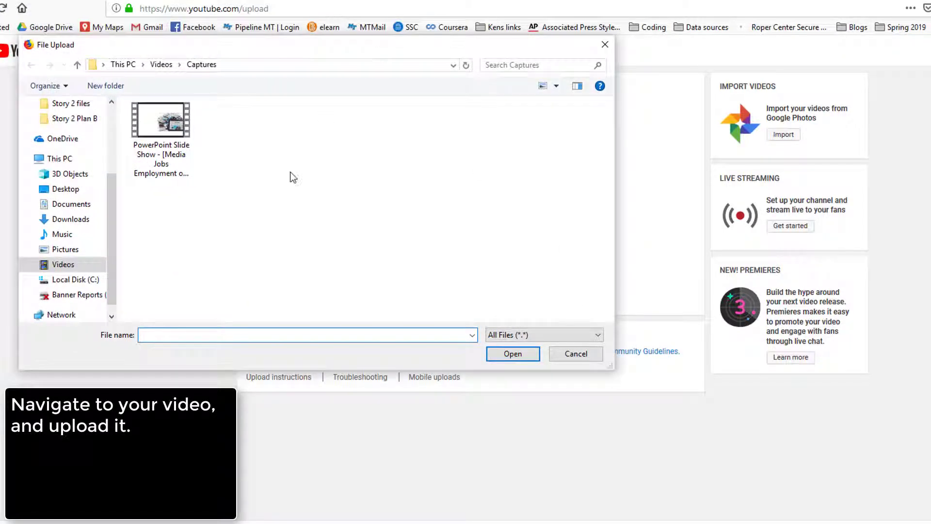
{"action": "left_click", "coordinate": [161, 136]}
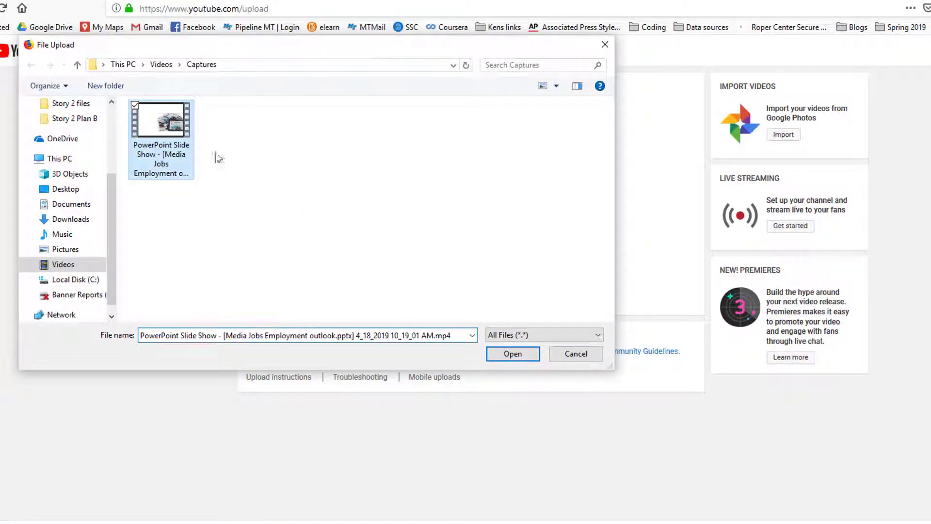
{"action": "left_click", "coordinate": [513, 354]}
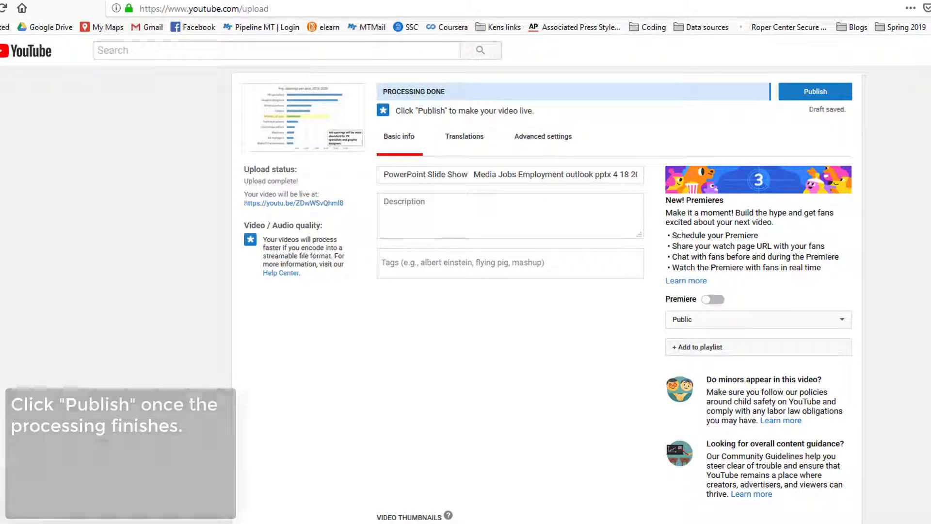
Step: Publish the uploaded video and bring up its embed code with more options
{"action": "left_click", "coordinate": [829, 96]}
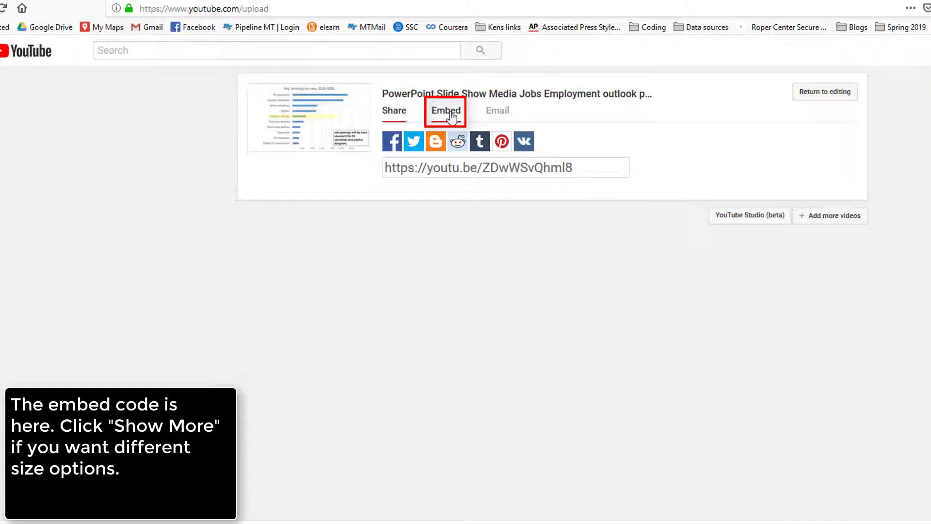
{"action": "left_click", "coordinate": [451, 116]}
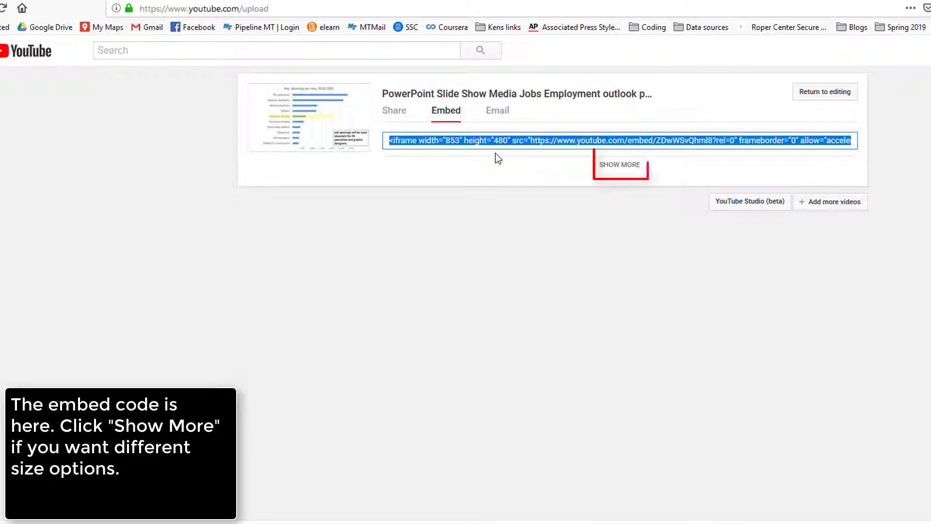
{"action": "left_click", "coordinate": [626, 168]}
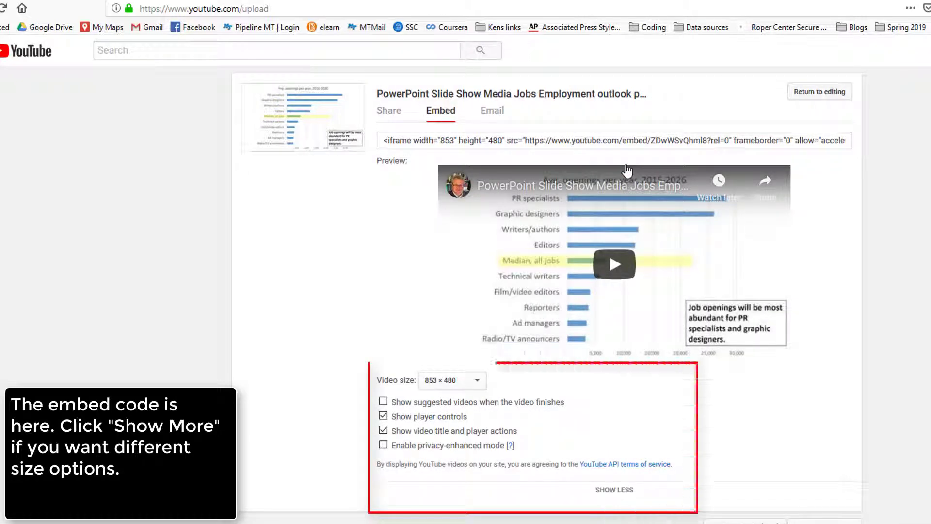
Step: Copy the 853 × 480 iframe embed code and go back to WordPress
{"action": "left_click", "coordinate": [480, 383]}
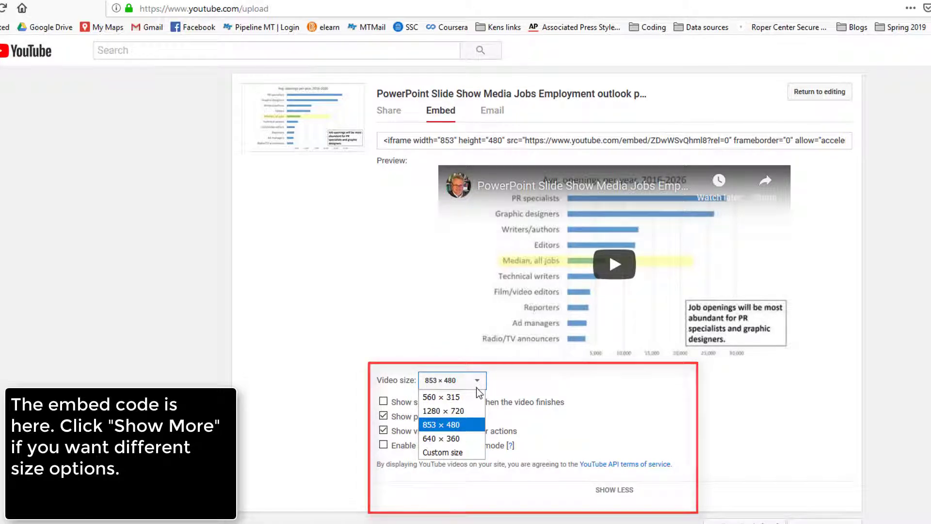
{"action": "left_click", "coordinate": [446, 431]}
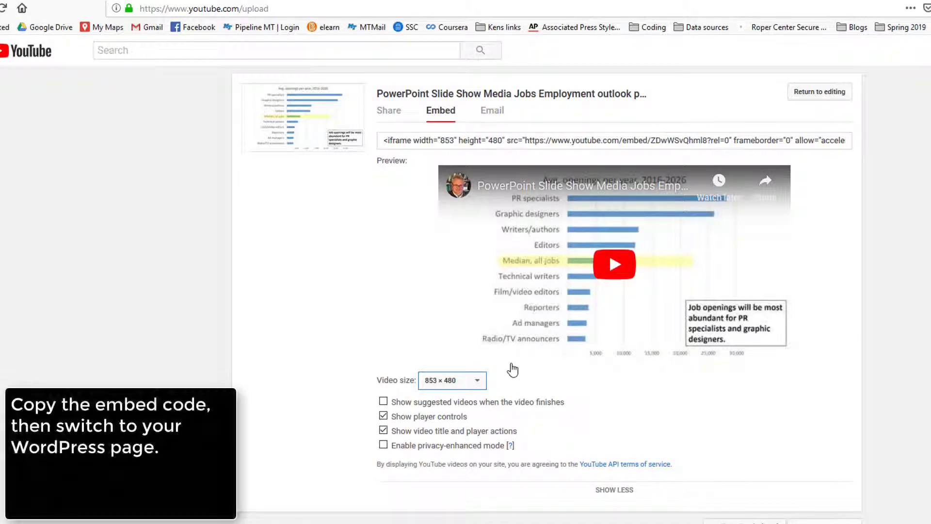
{"action": "left_click", "coordinate": [476, 140]}
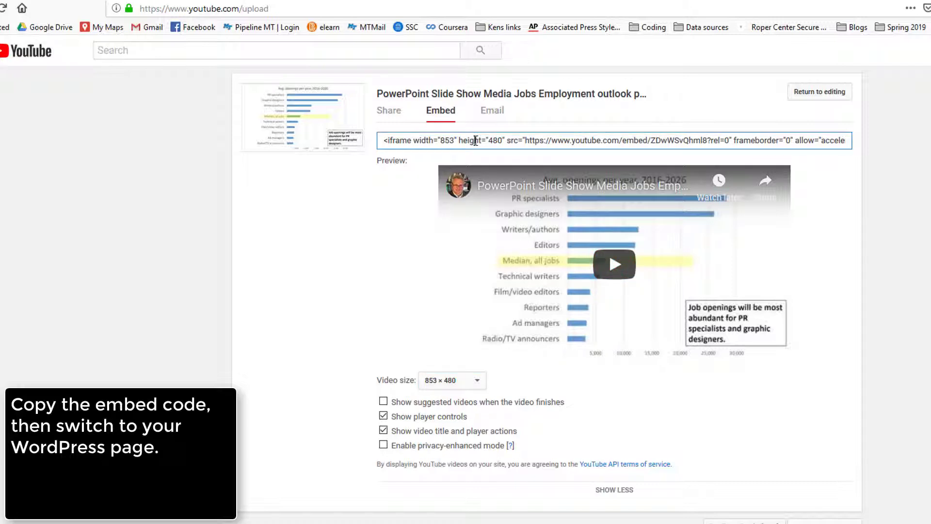
{"action": "right_click", "coordinate": [474, 138]}
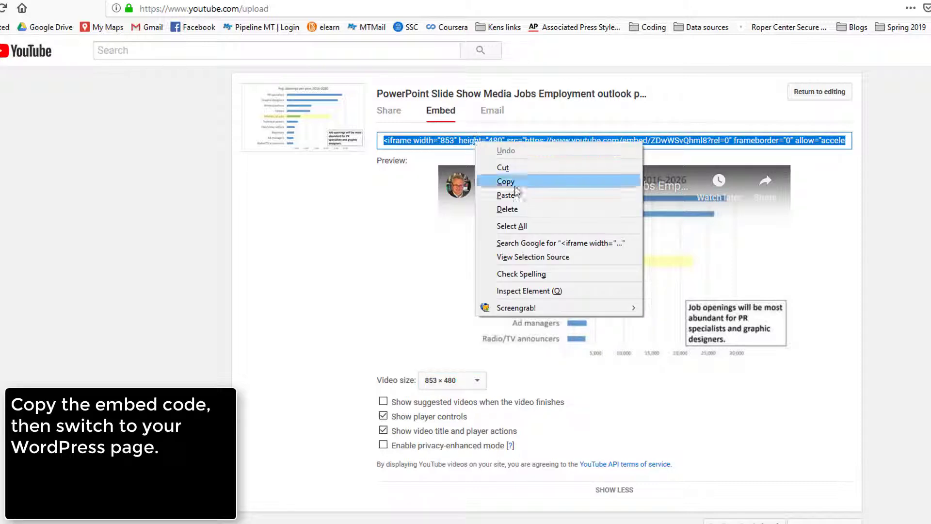
{"action": "left_click", "coordinate": [510, 187]}
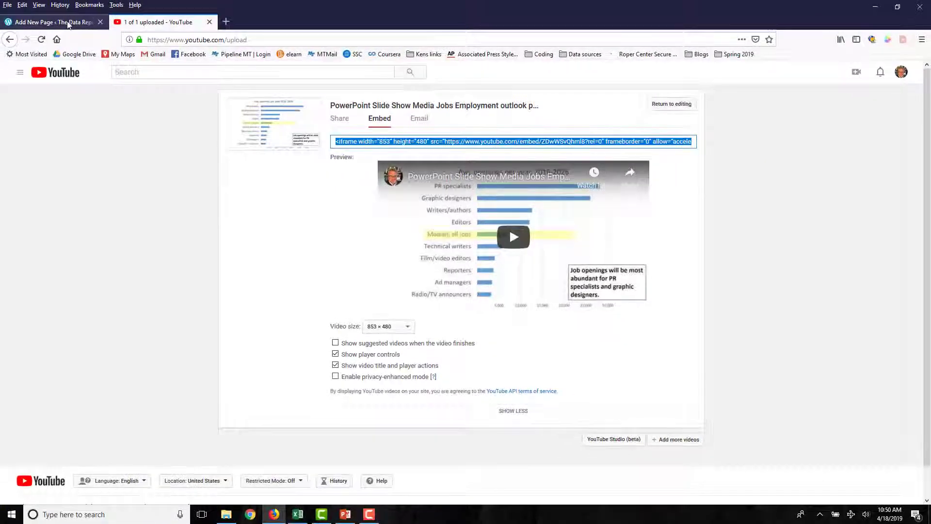
{"action": "left_click", "coordinate": [68, 21]}
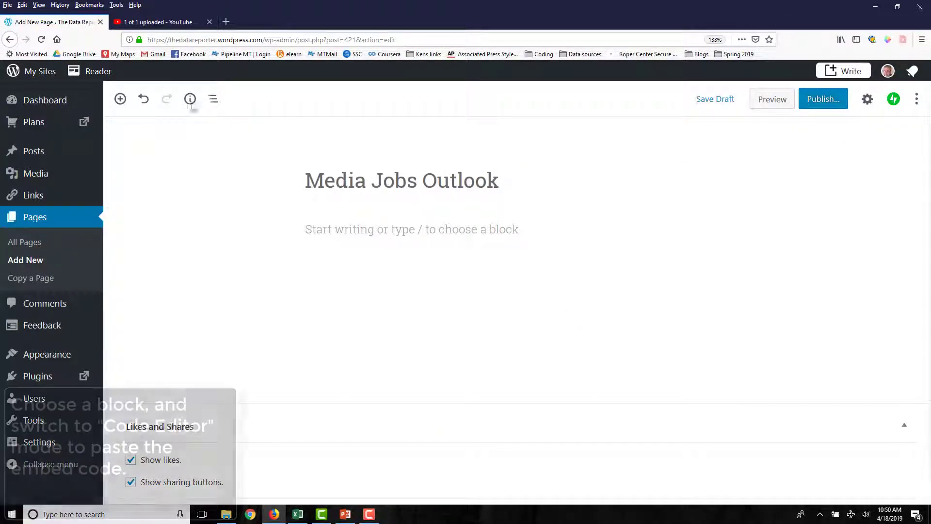
Step: Paste the YouTube iframe into the page body through the Code Editor, then exit it
{"action": "left_click", "coordinate": [341, 226]}
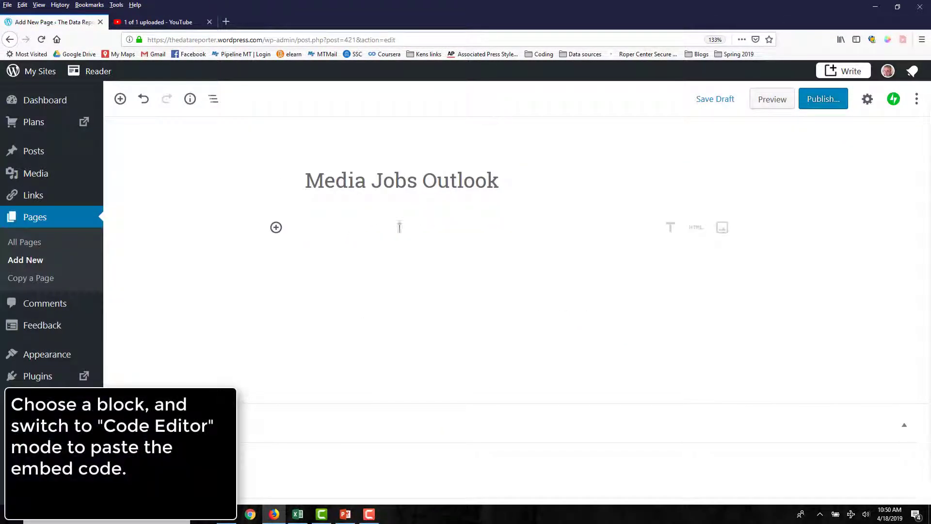
{"action": "left_click", "coordinate": [917, 99]}
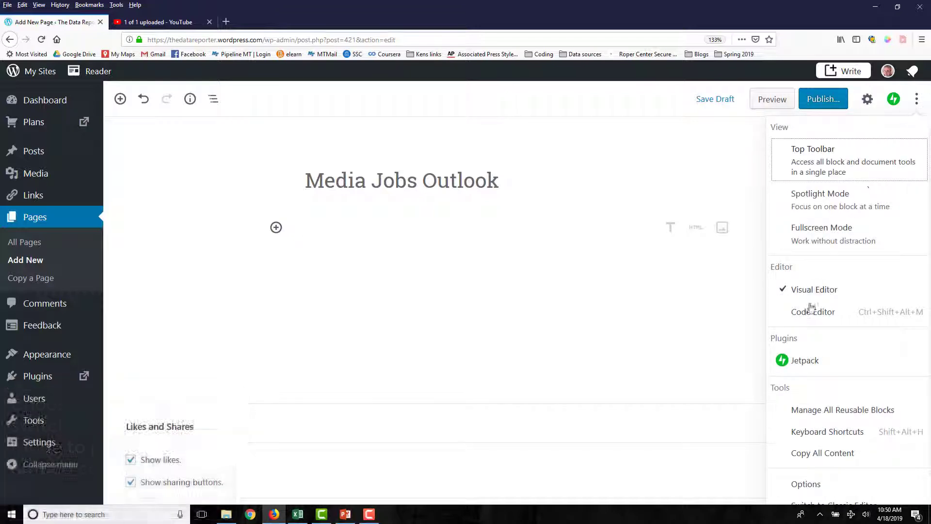
{"action": "left_click", "coordinate": [814, 319]}
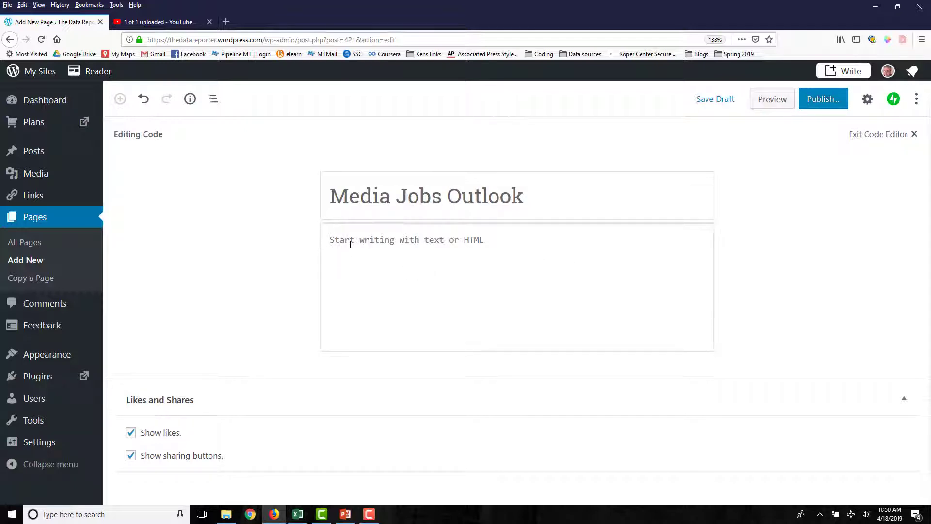
{"action": "key", "text": "ctrl+v"}
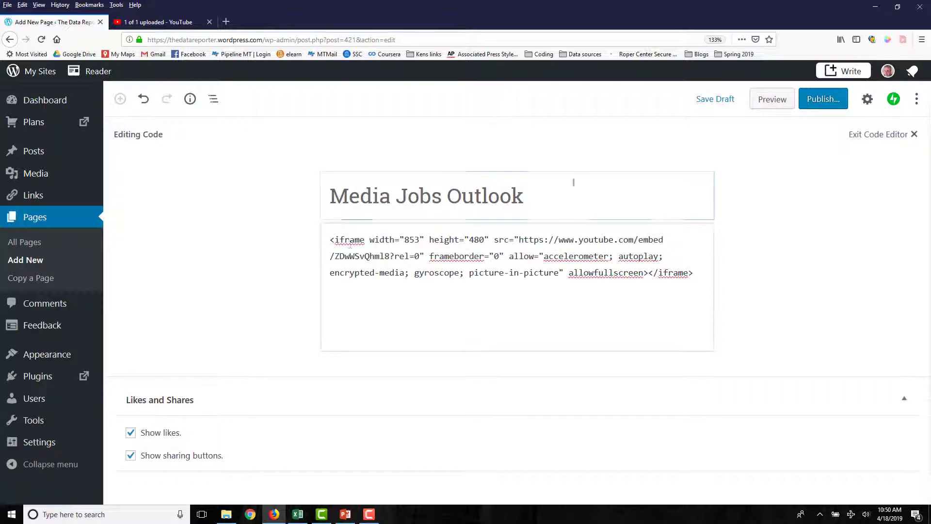
{"action": "left_click", "coordinate": [914, 134]}
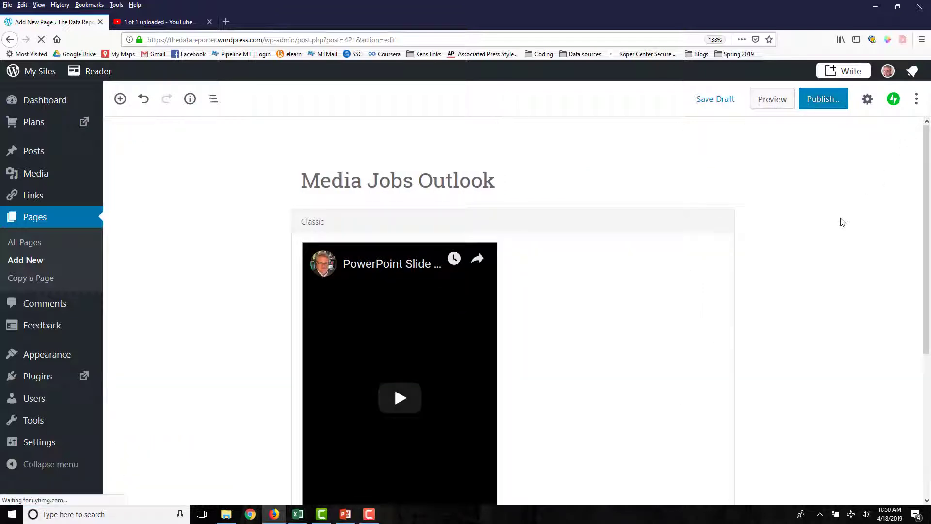
Step: Check the embedded video and open a preview of the Media Jobs Outlook page
{"action": "scroll", "coordinate": [843, 222], "scroll_direction": "down", "scroll_amount": 2}
{"action": "scroll", "coordinate": [843, 222], "scroll_direction": "down", "scroll_amount": 2}
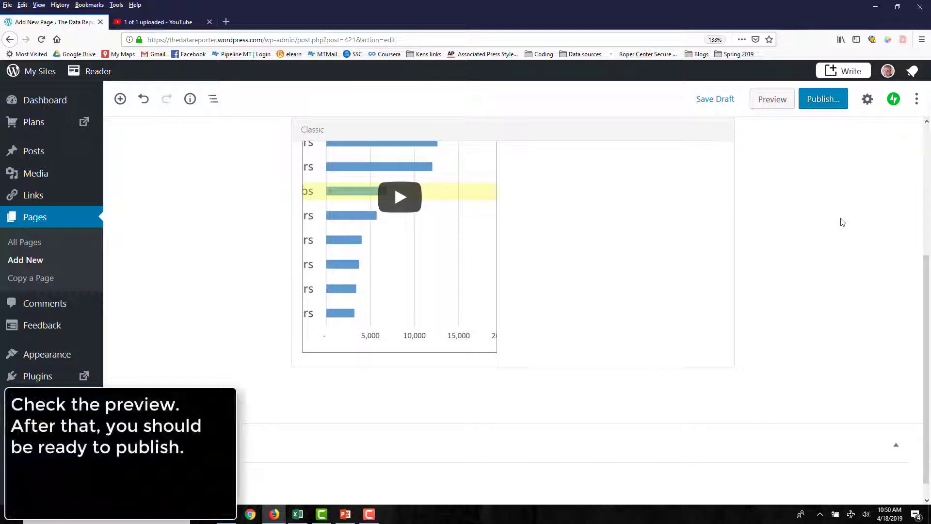
{"action": "scroll", "coordinate": [844, 222], "scroll_direction": "up", "scroll_amount": 1}
{"action": "scroll", "coordinate": [843, 223], "scroll_direction": "up", "scroll_amount": 2}
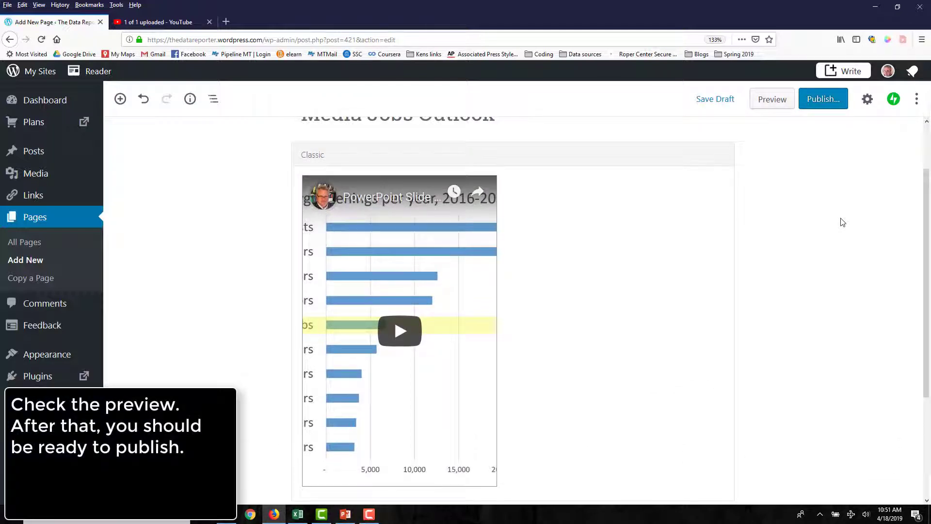
{"action": "left_click", "coordinate": [776, 99]}
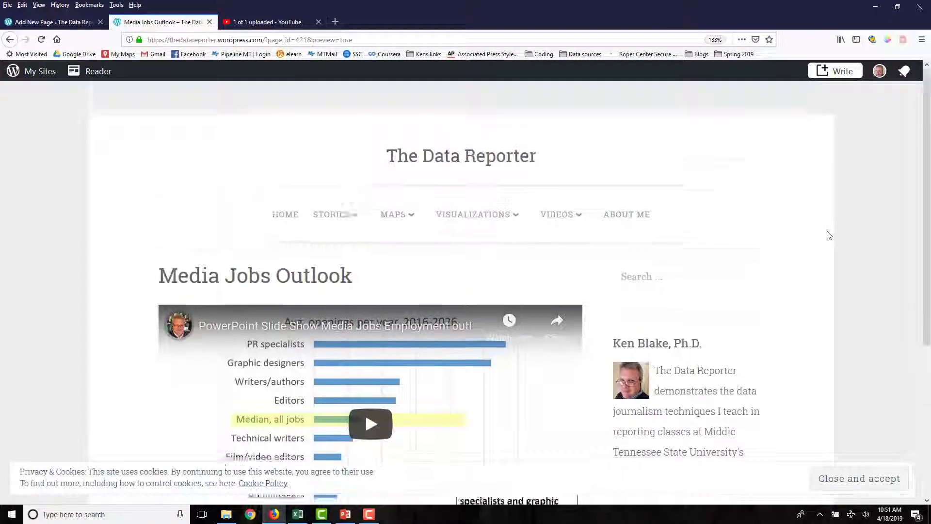
{"action": "scroll", "coordinate": [828, 235], "scroll_direction": "down", "scroll_amount": 4}
{"action": "scroll", "coordinate": [829, 237], "scroll_direction": "up", "scroll_amount": 2}
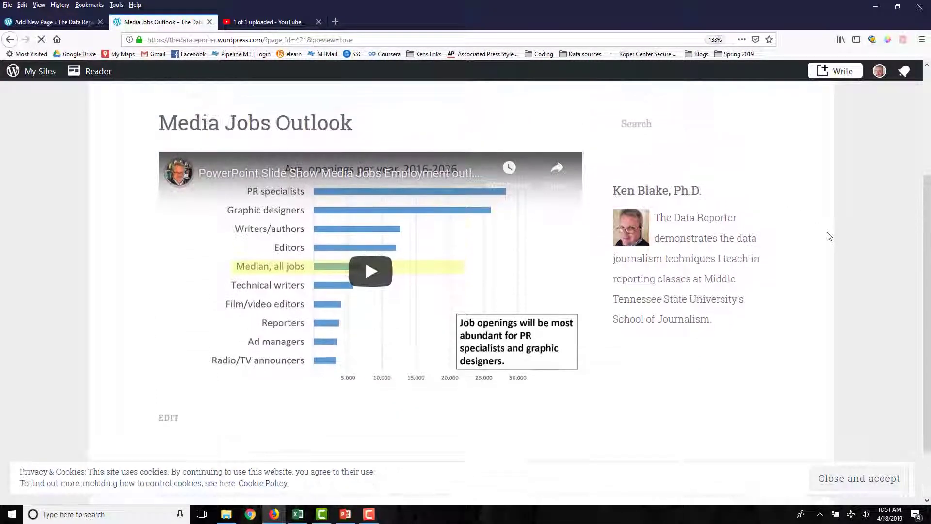